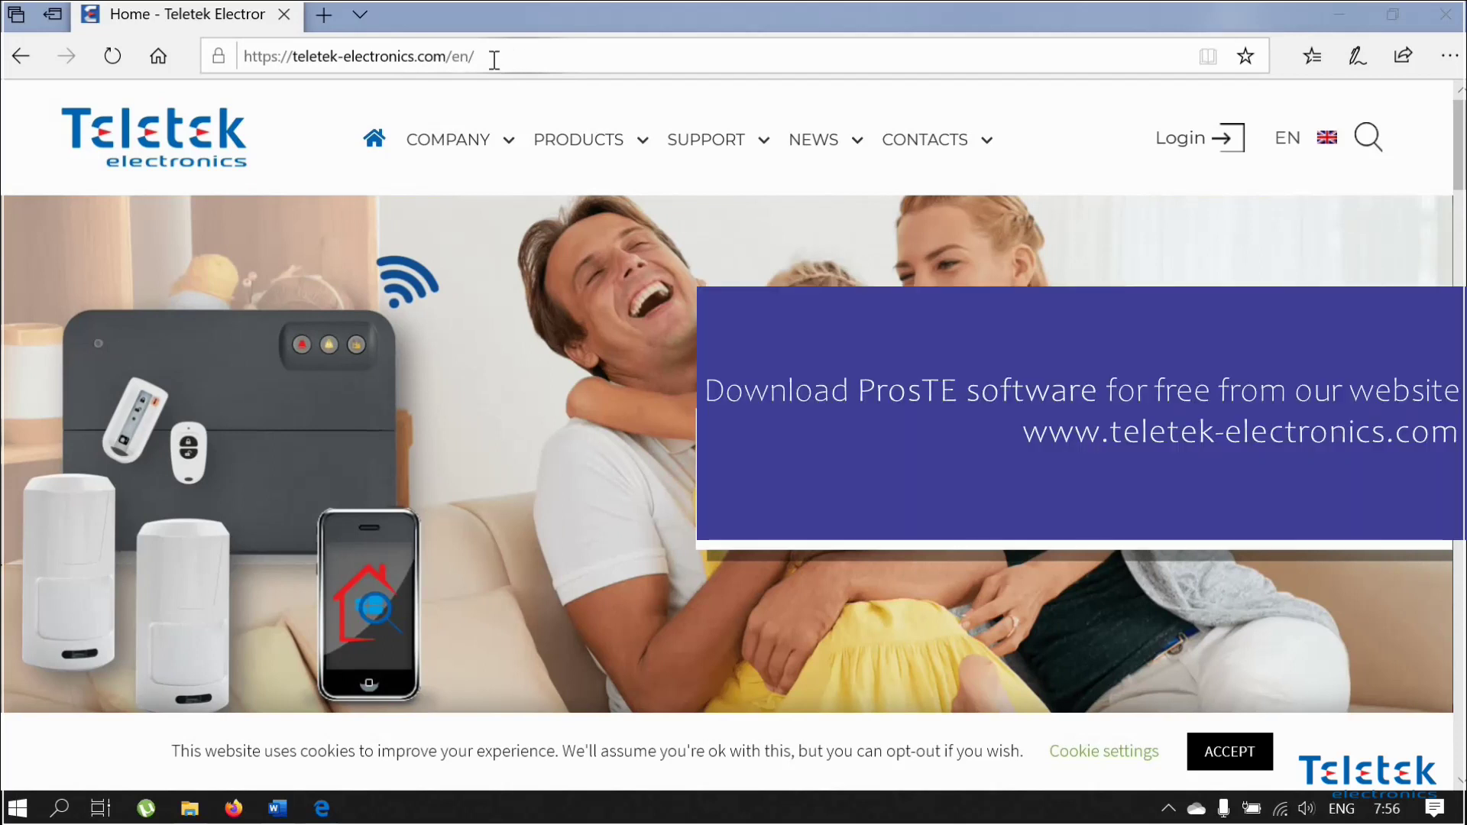
Go to the Teletek login page and show REGISTER with its User and Distributor account choices.
click(493, 56)
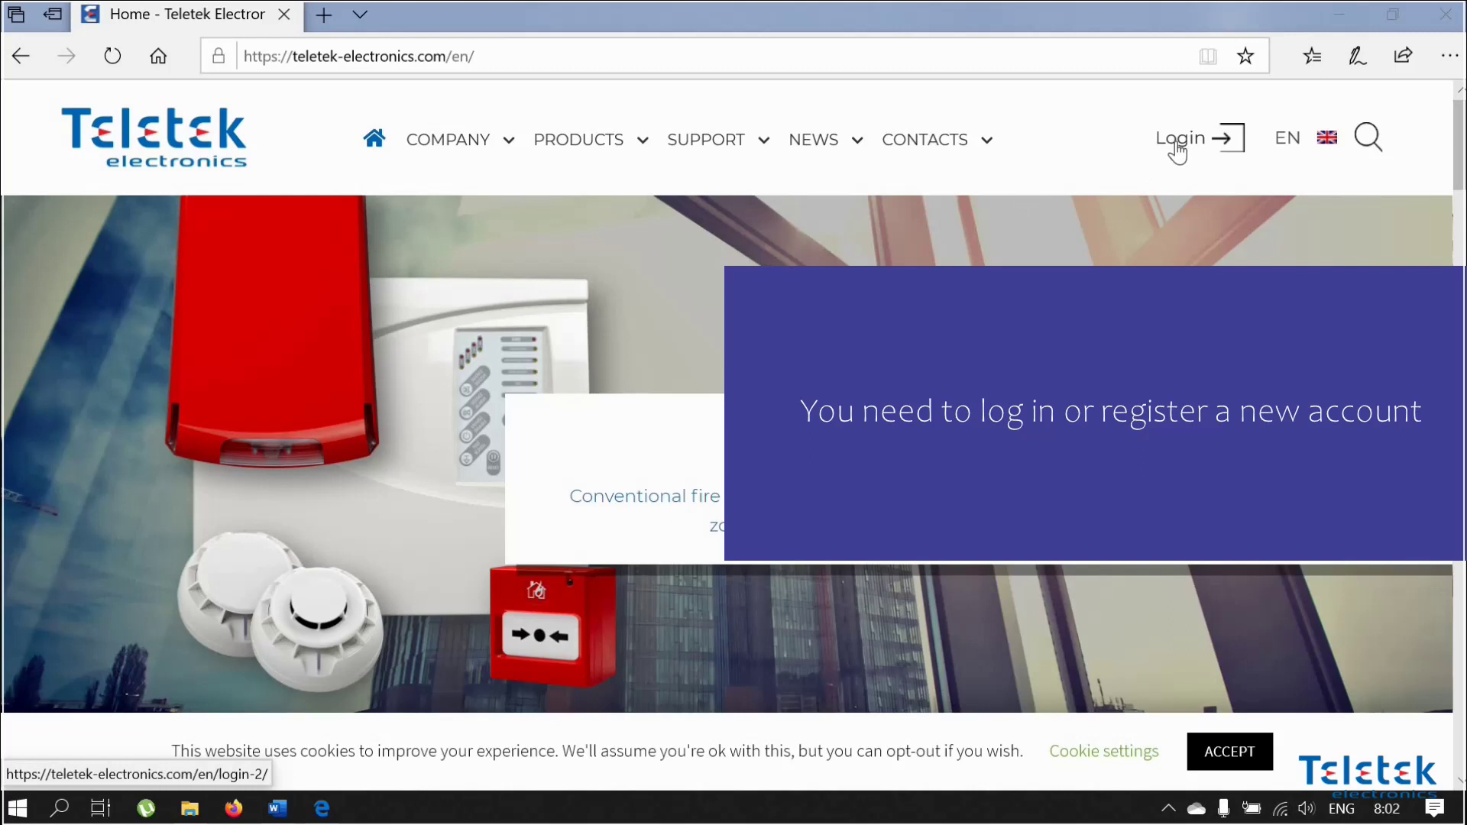
click(1179, 142)
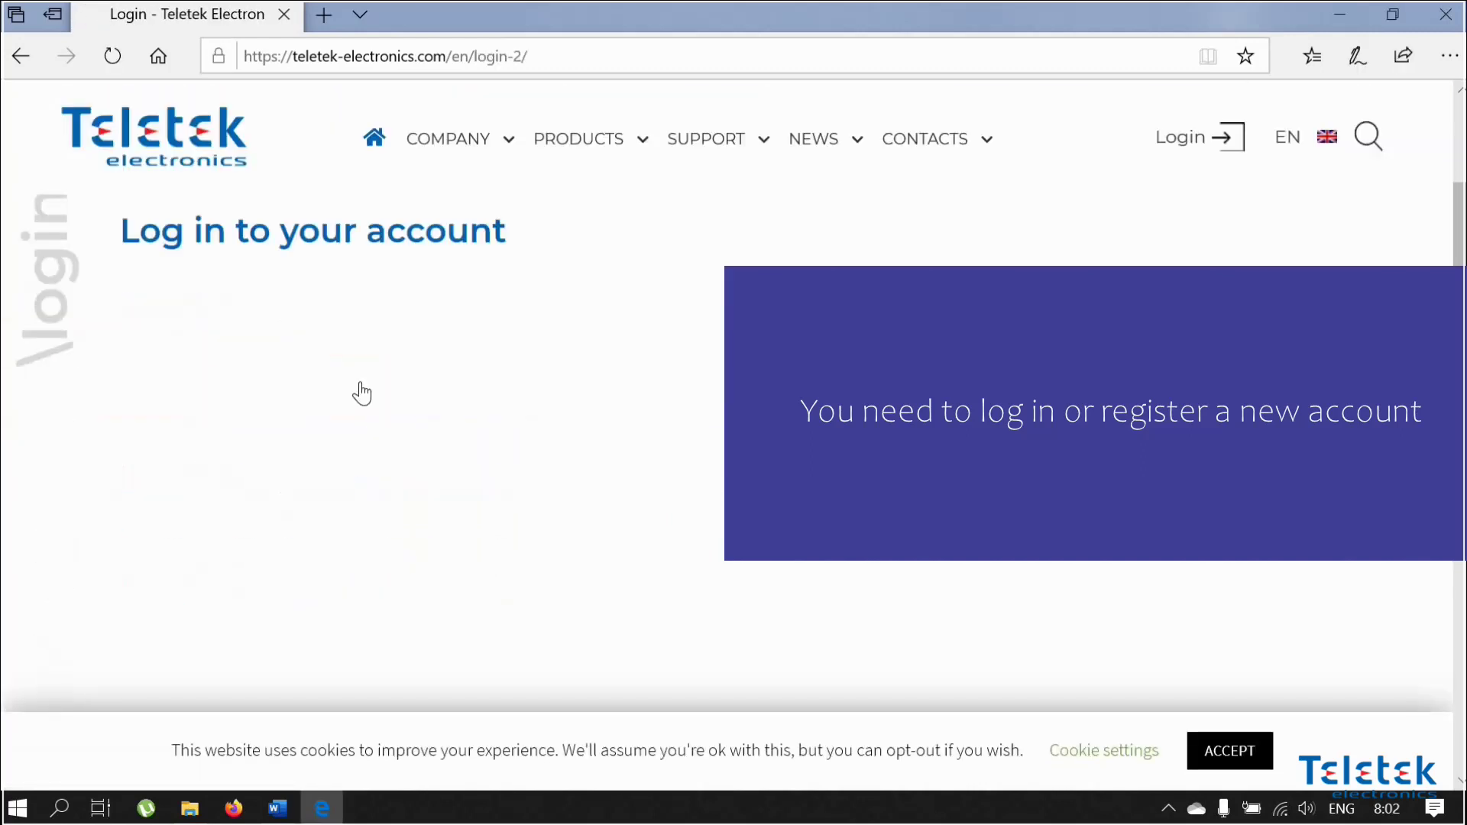
click(305, 367)
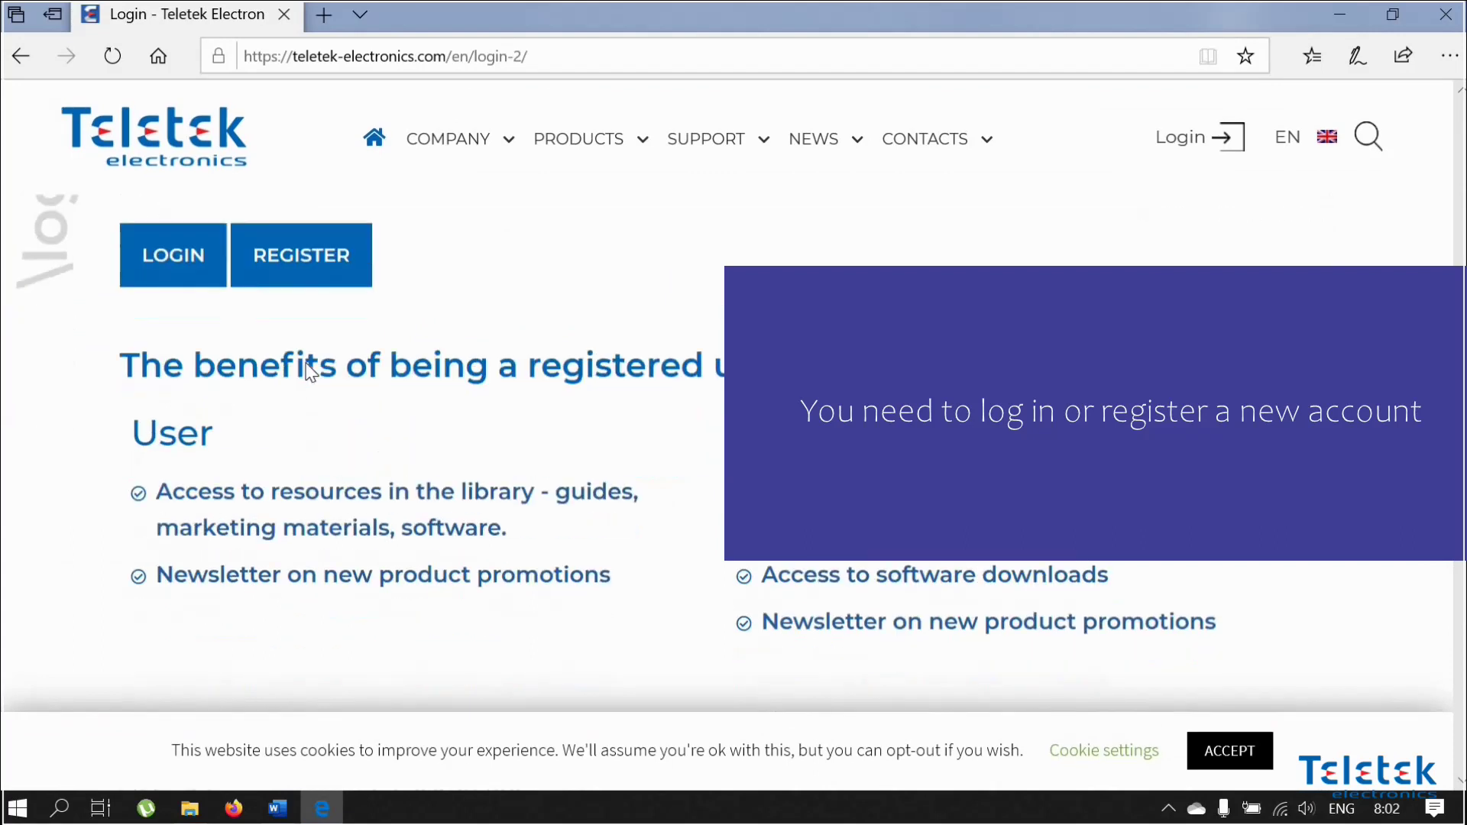
scroll(305, 370, down, 4)
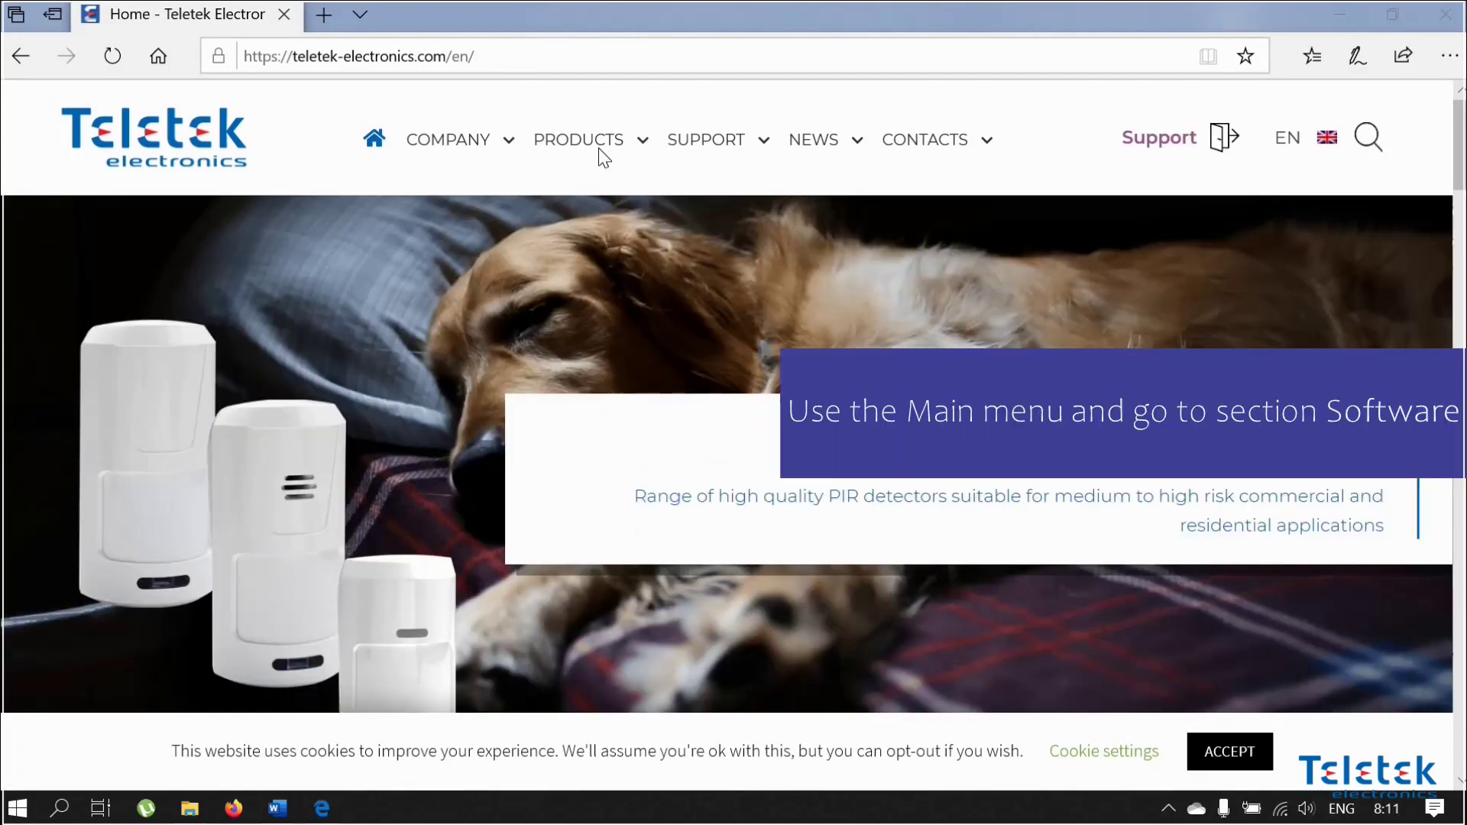
Go through Products > Software to the ProsTE page's Product Documents, showing the ver. 5.3.18 download.
mouse_move(599, 157)
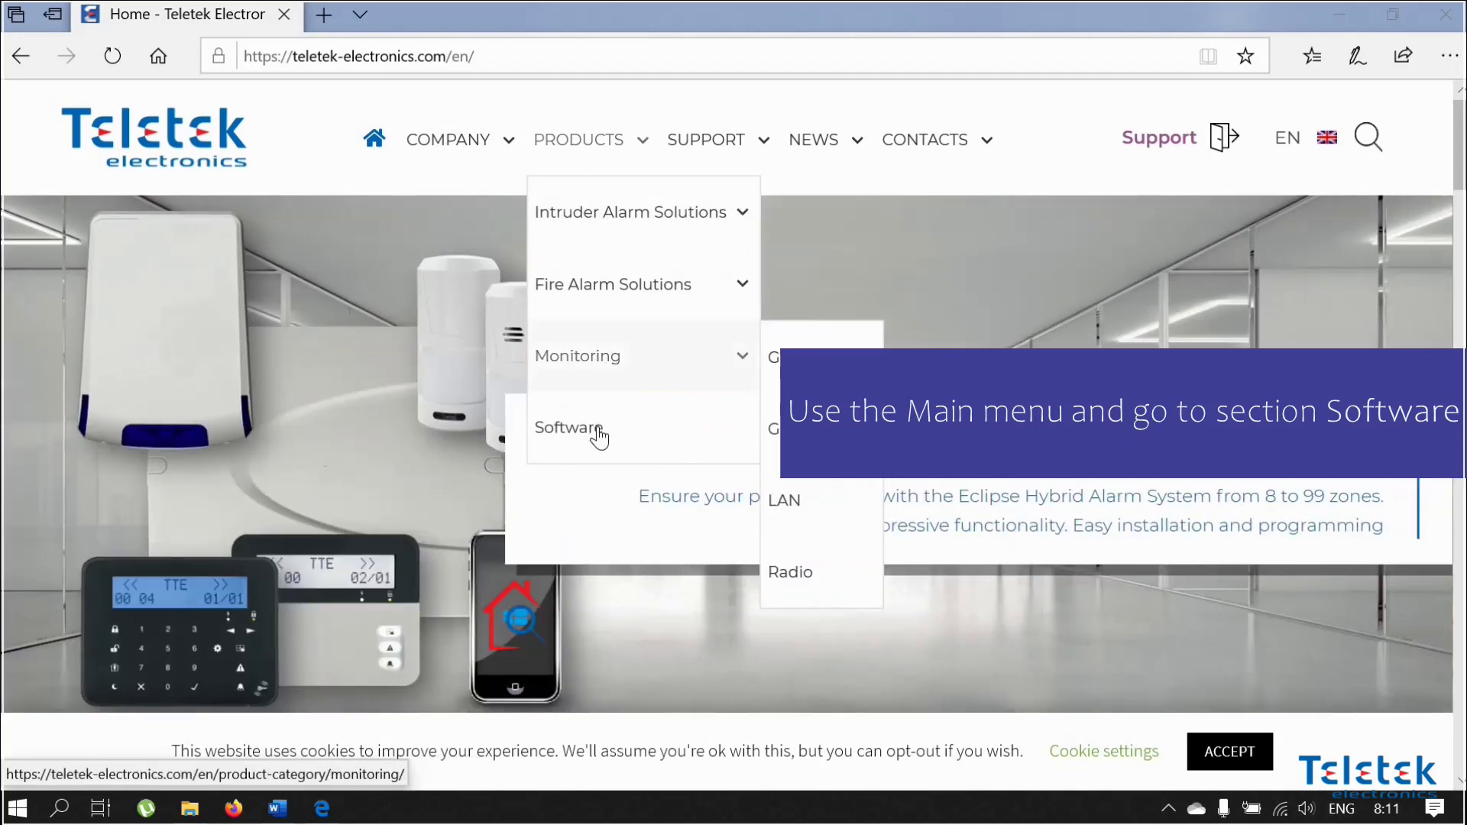
click(599, 432)
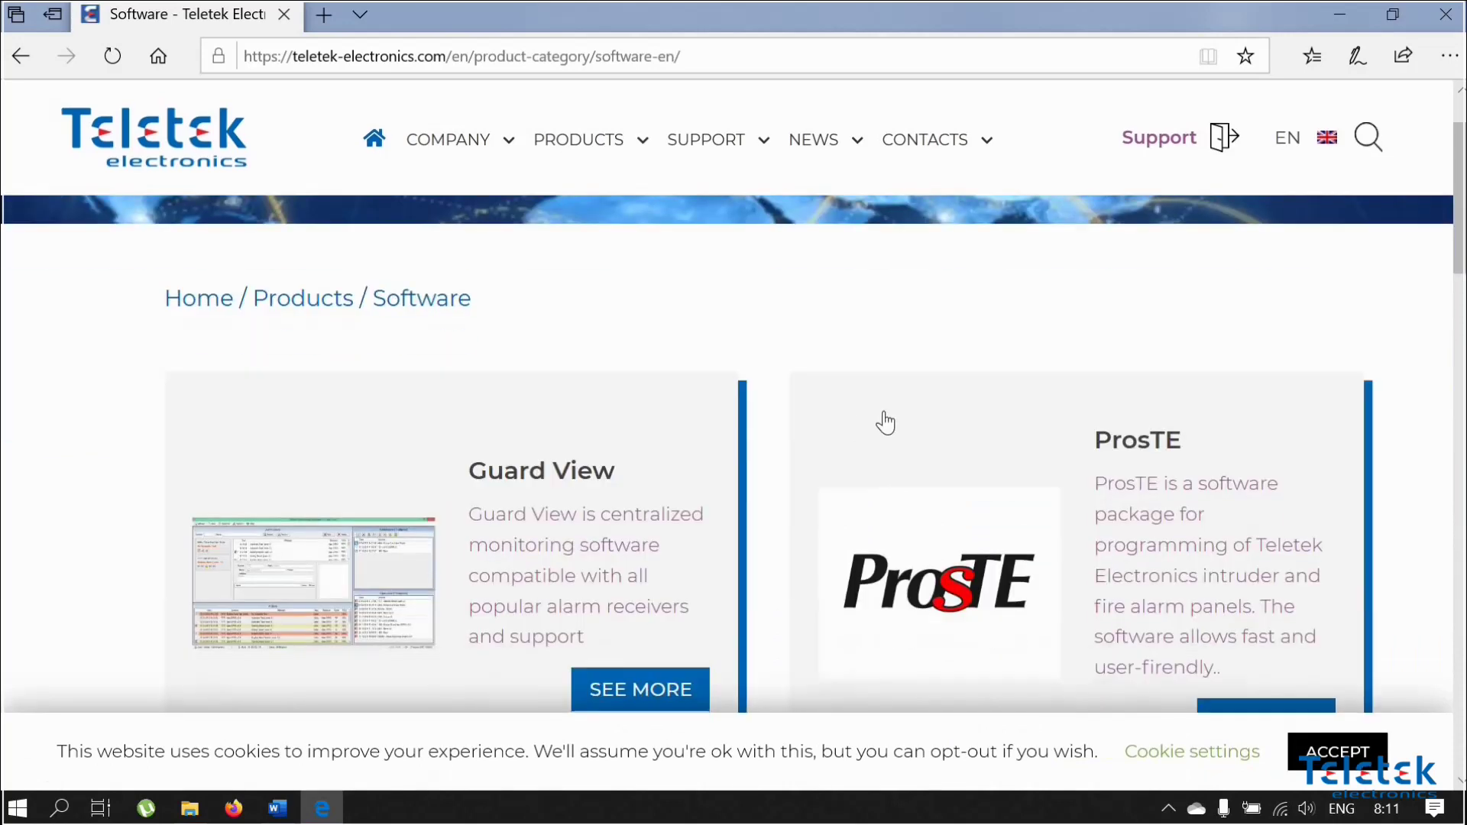
scroll(885, 422, down, 1)
click(878, 418)
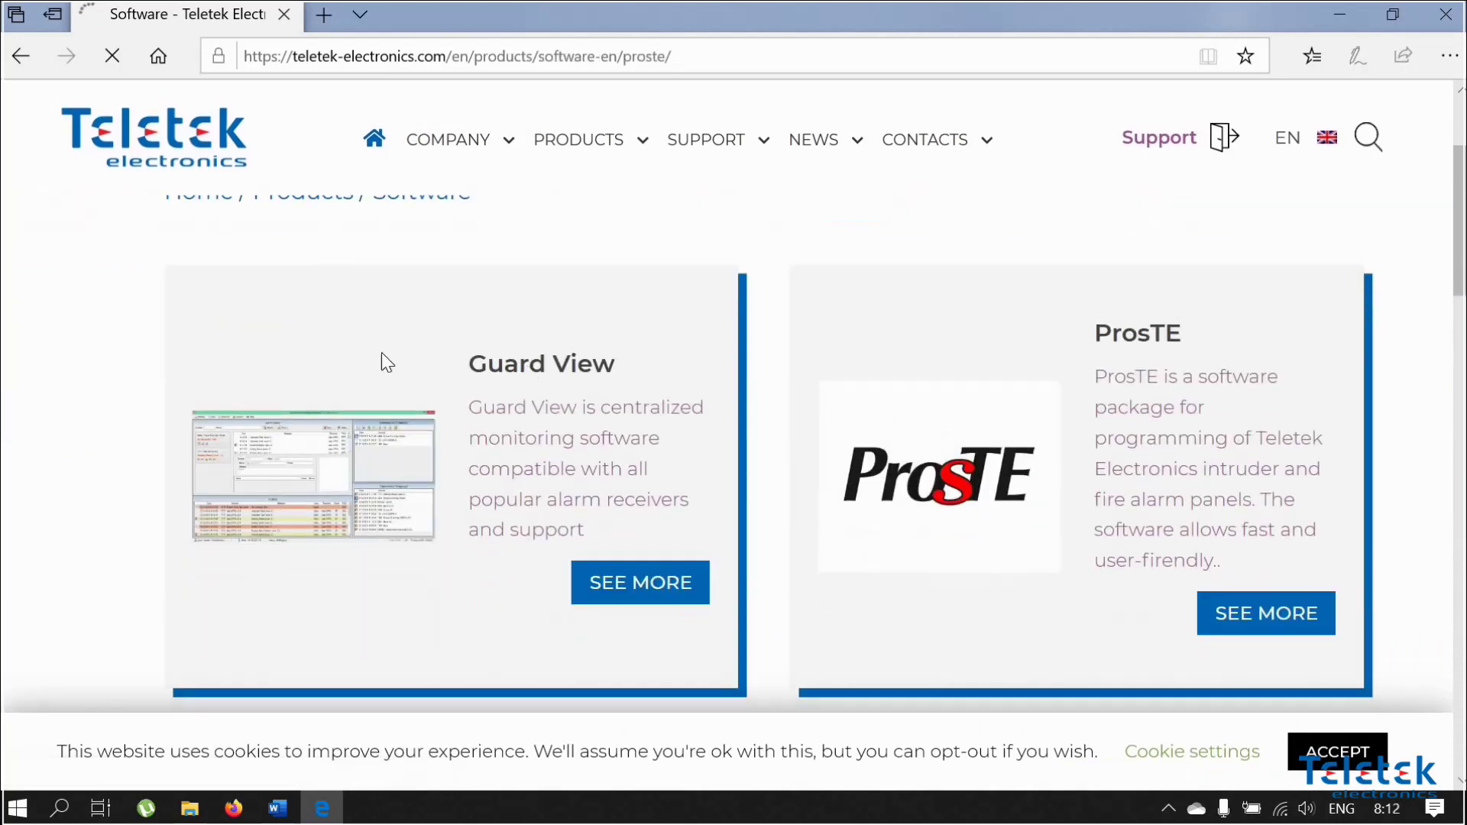
scroll(359, 358, down, 6)
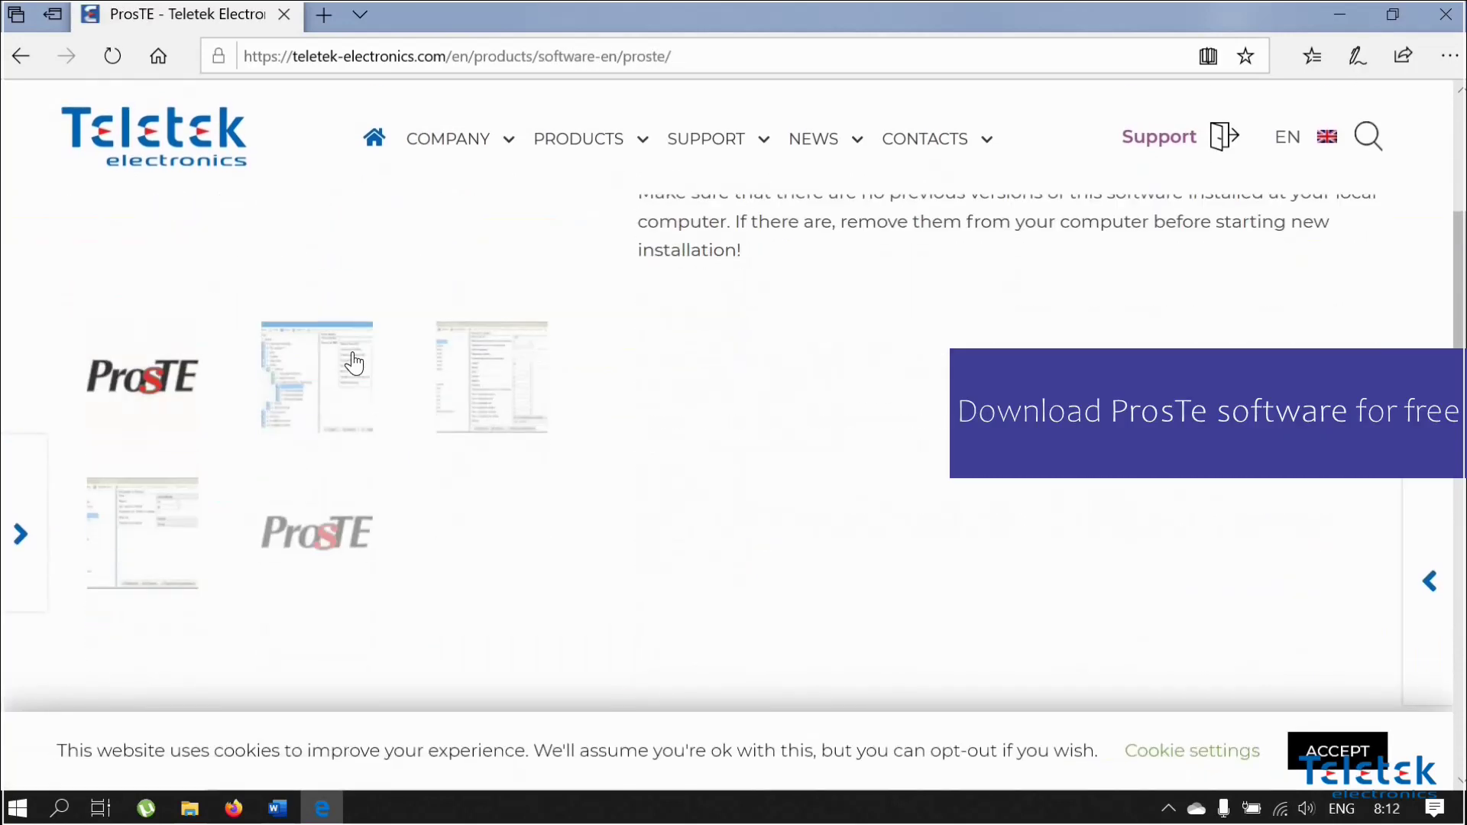
scroll(344, 398, down, 3)
click(324, 441)
scroll(284, 393, down, 1)
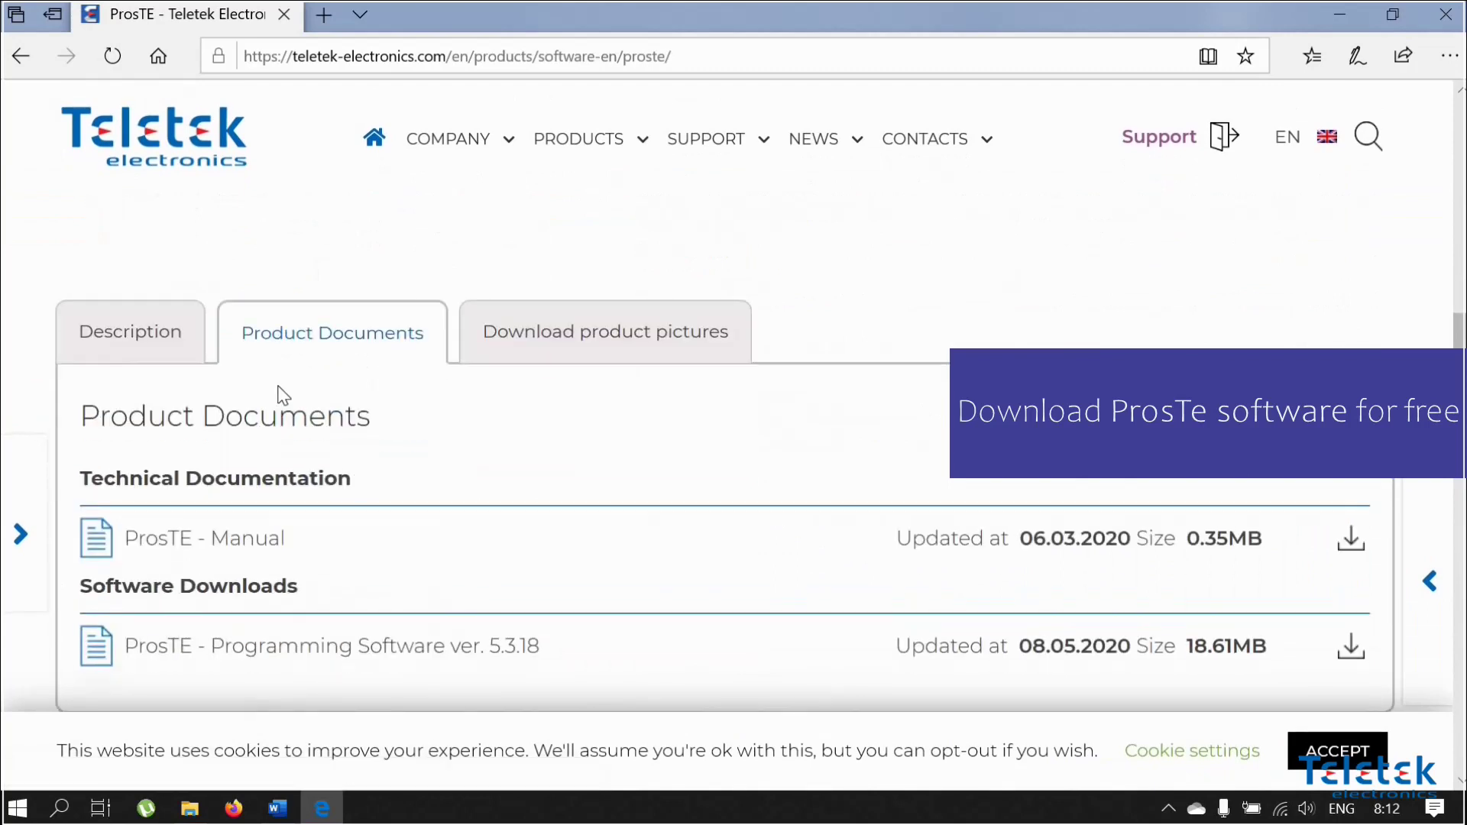
scroll(283, 393, down, 2)
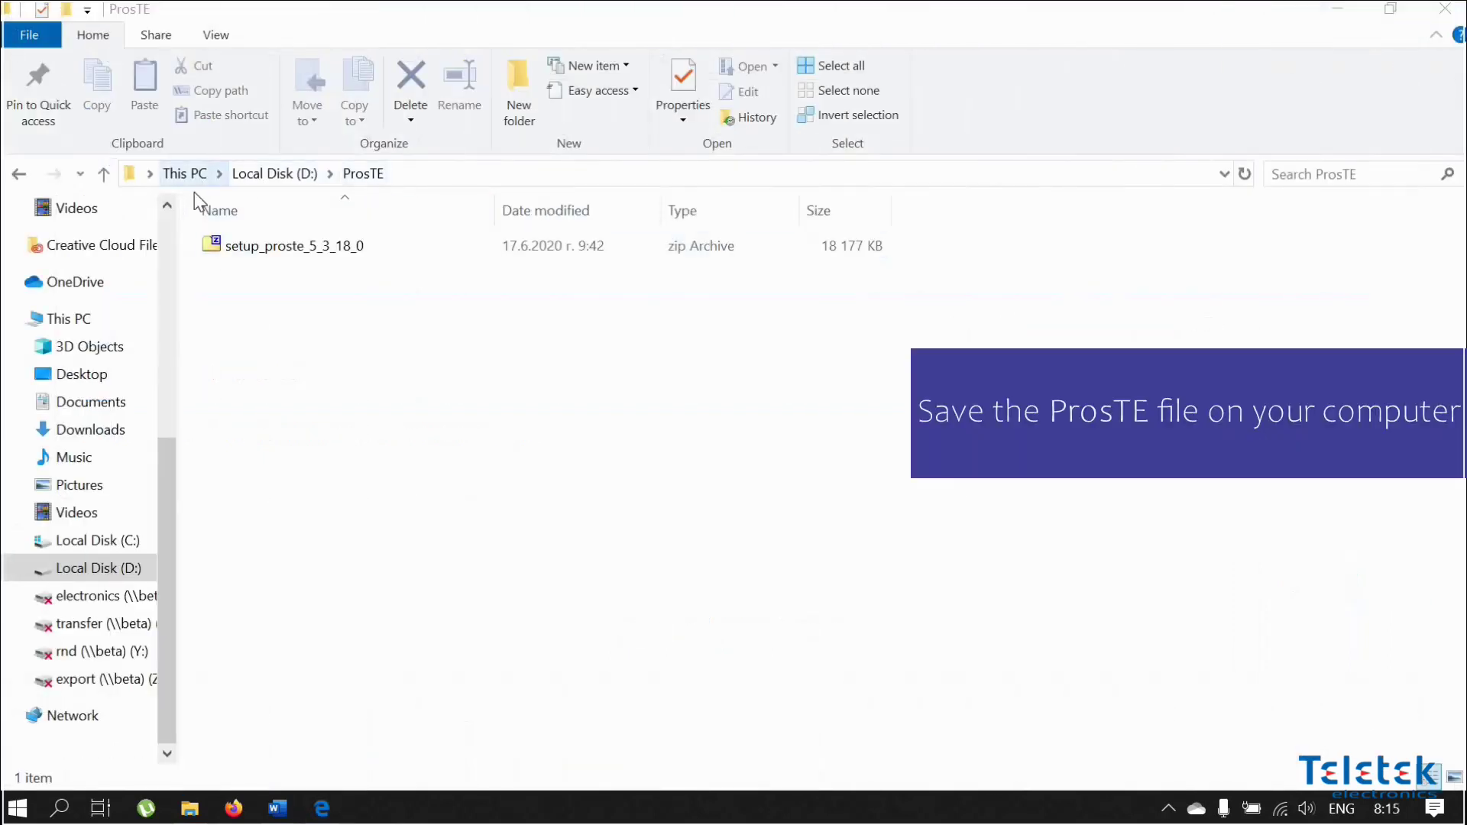
Extract setup_proste_5_3_18_0.exe from the zip into D:\ProsTE with 7-Zip, then close the archive.
double_click(256, 245)
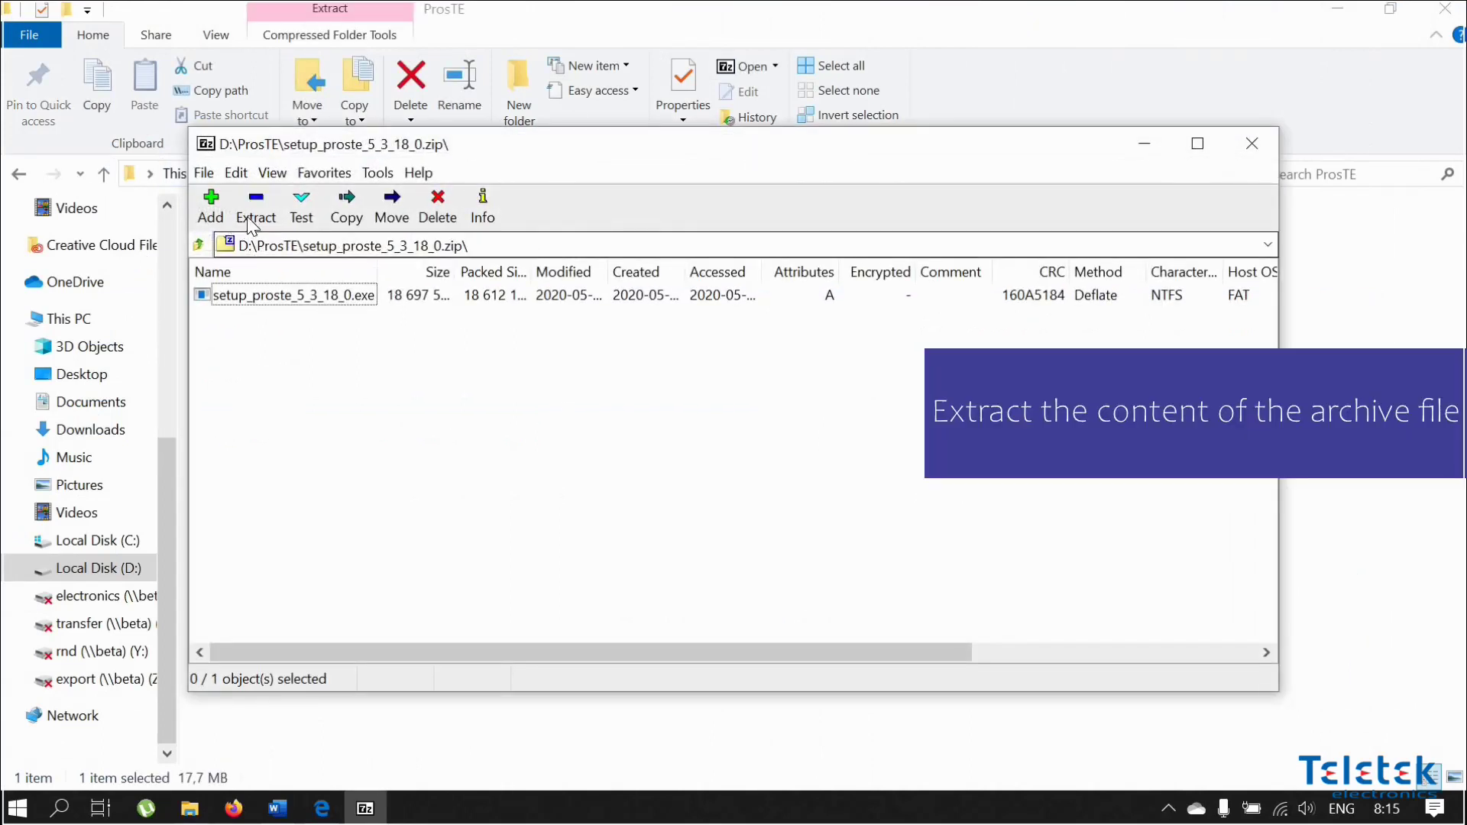
click(250, 222)
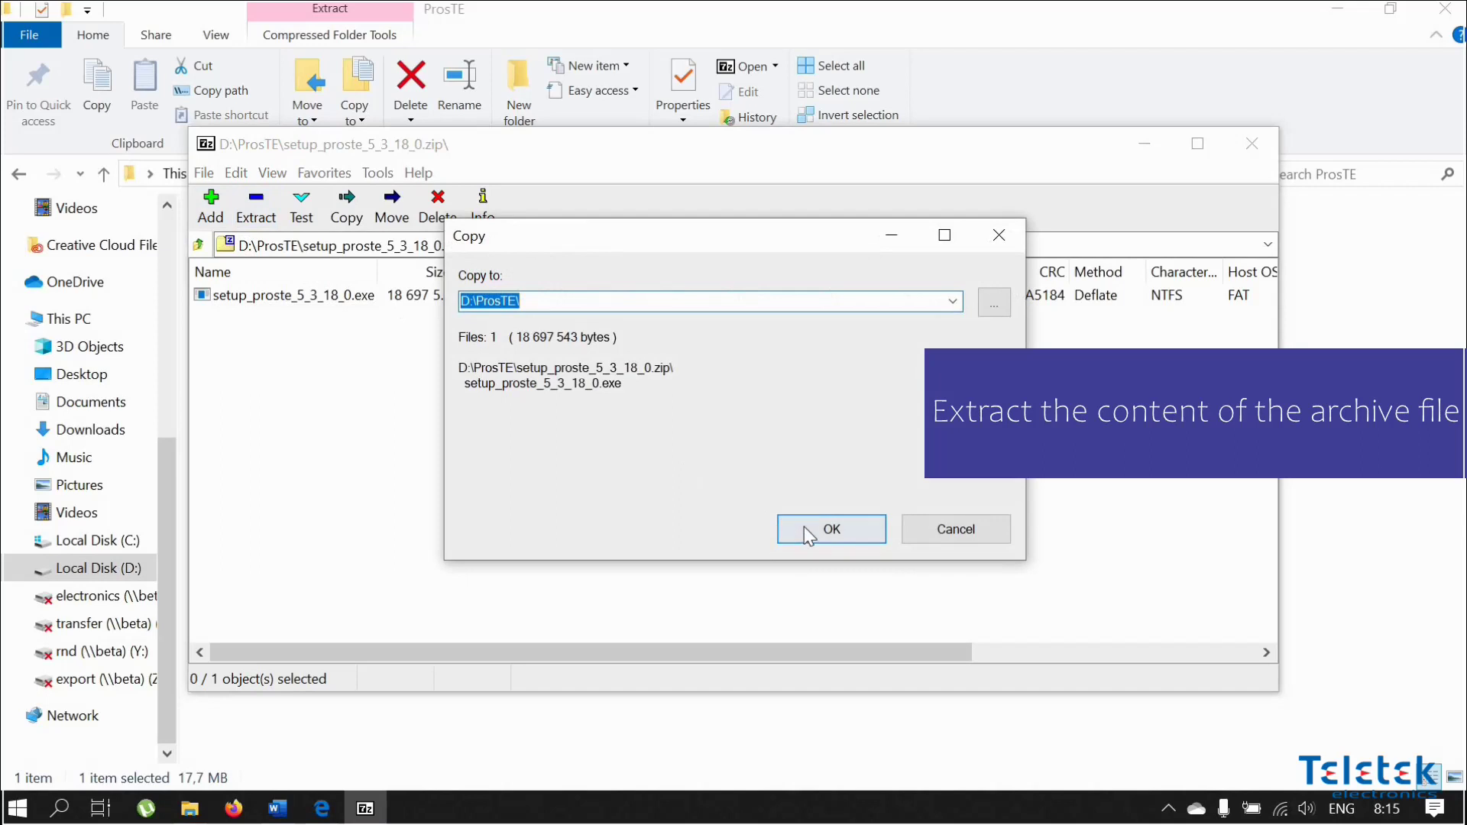
click(831, 529)
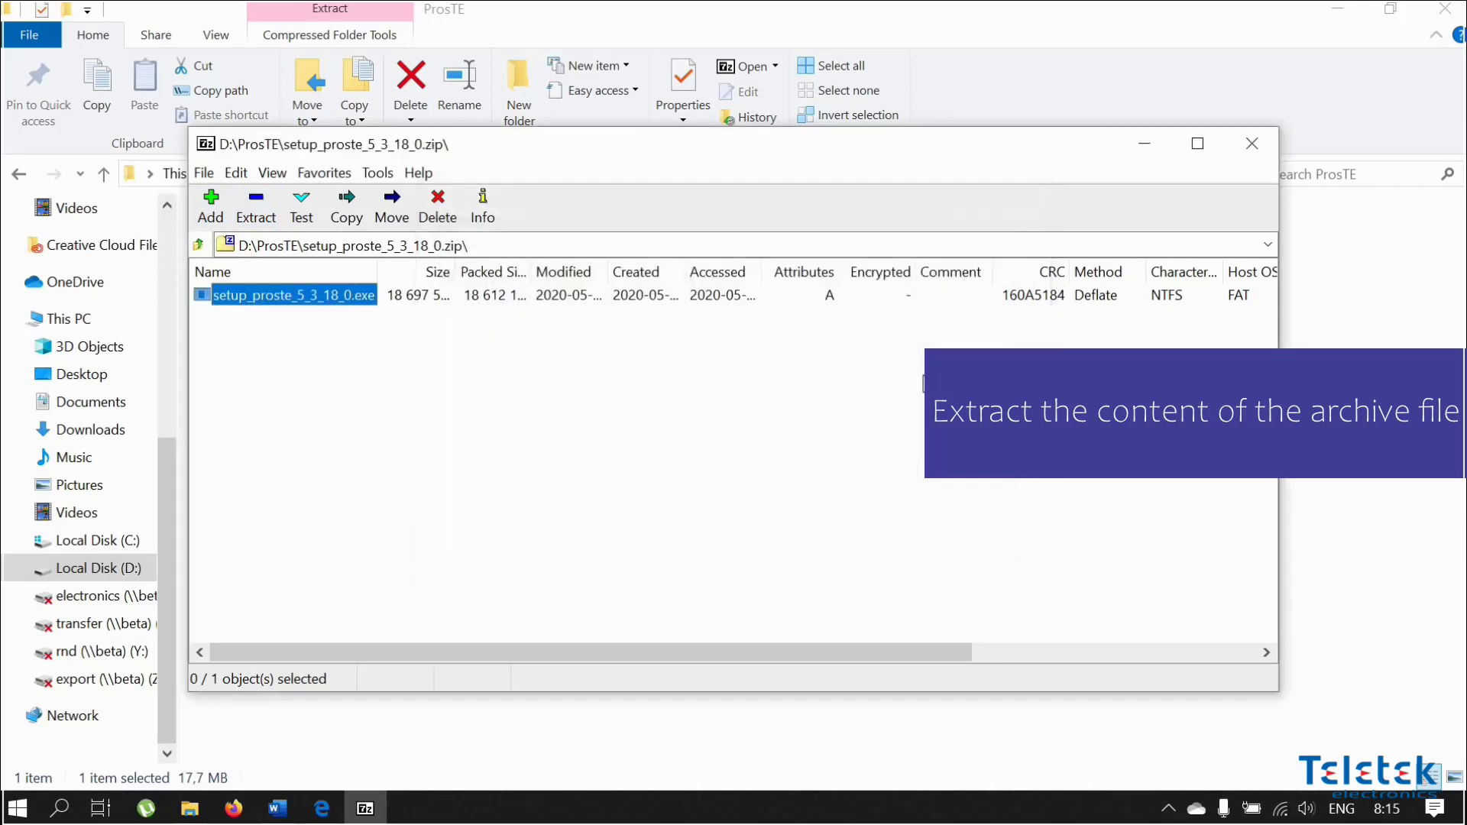
click(1257, 147)
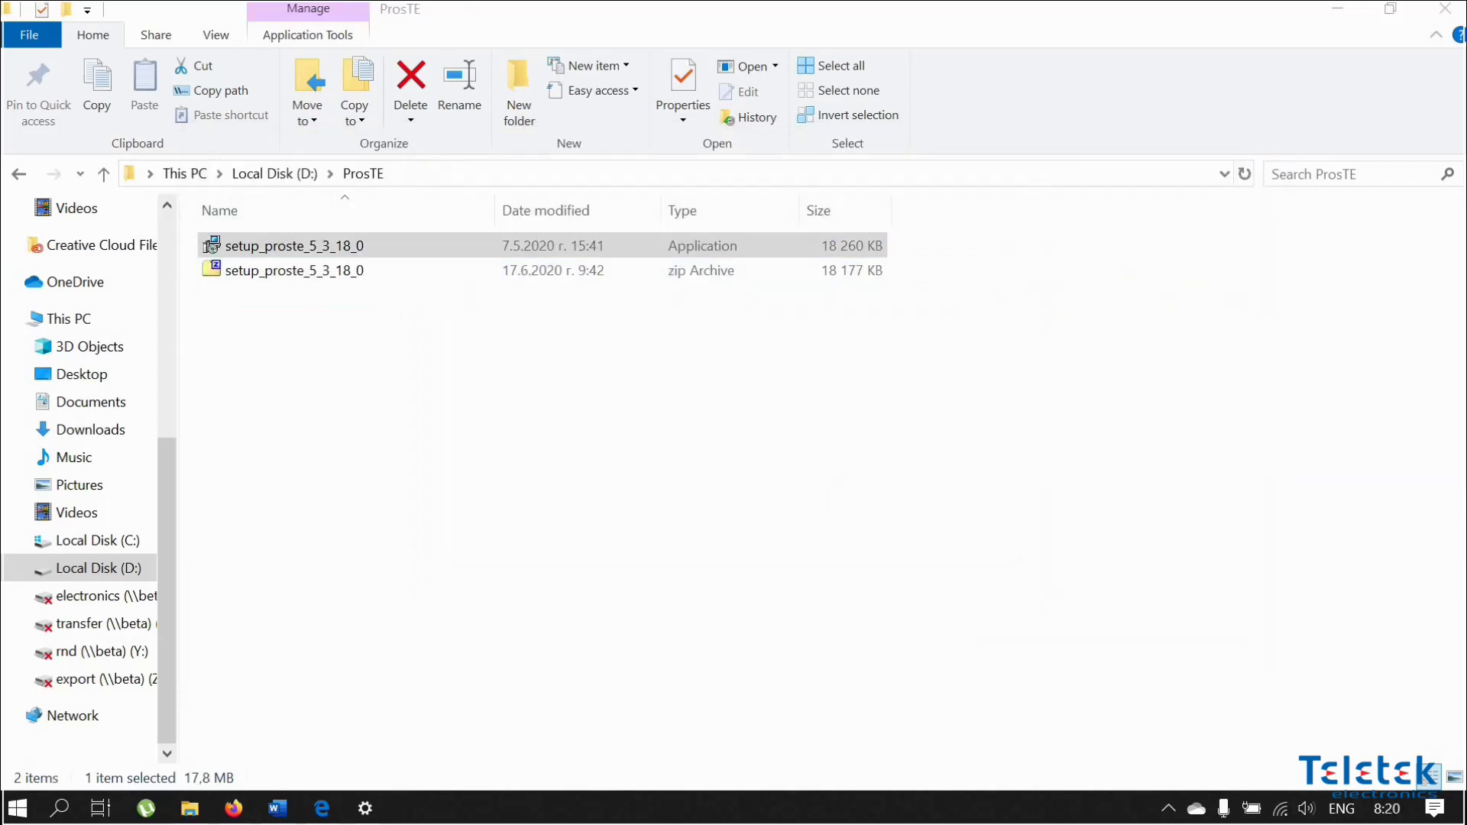
Launch setup_proste_5_3_18_0 and confirm English as the setup language.
click(284, 249)
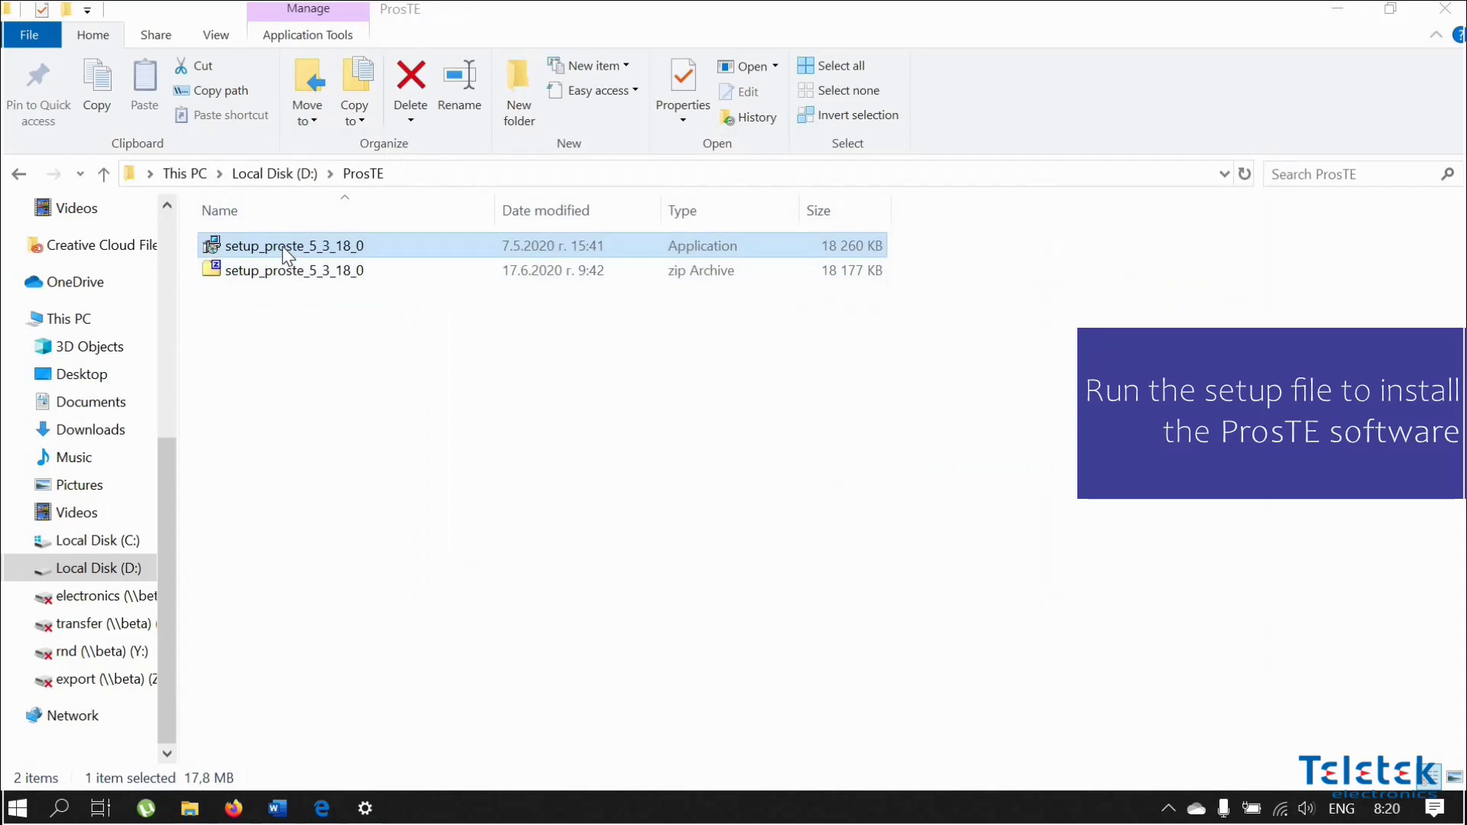
double_click(285, 248)
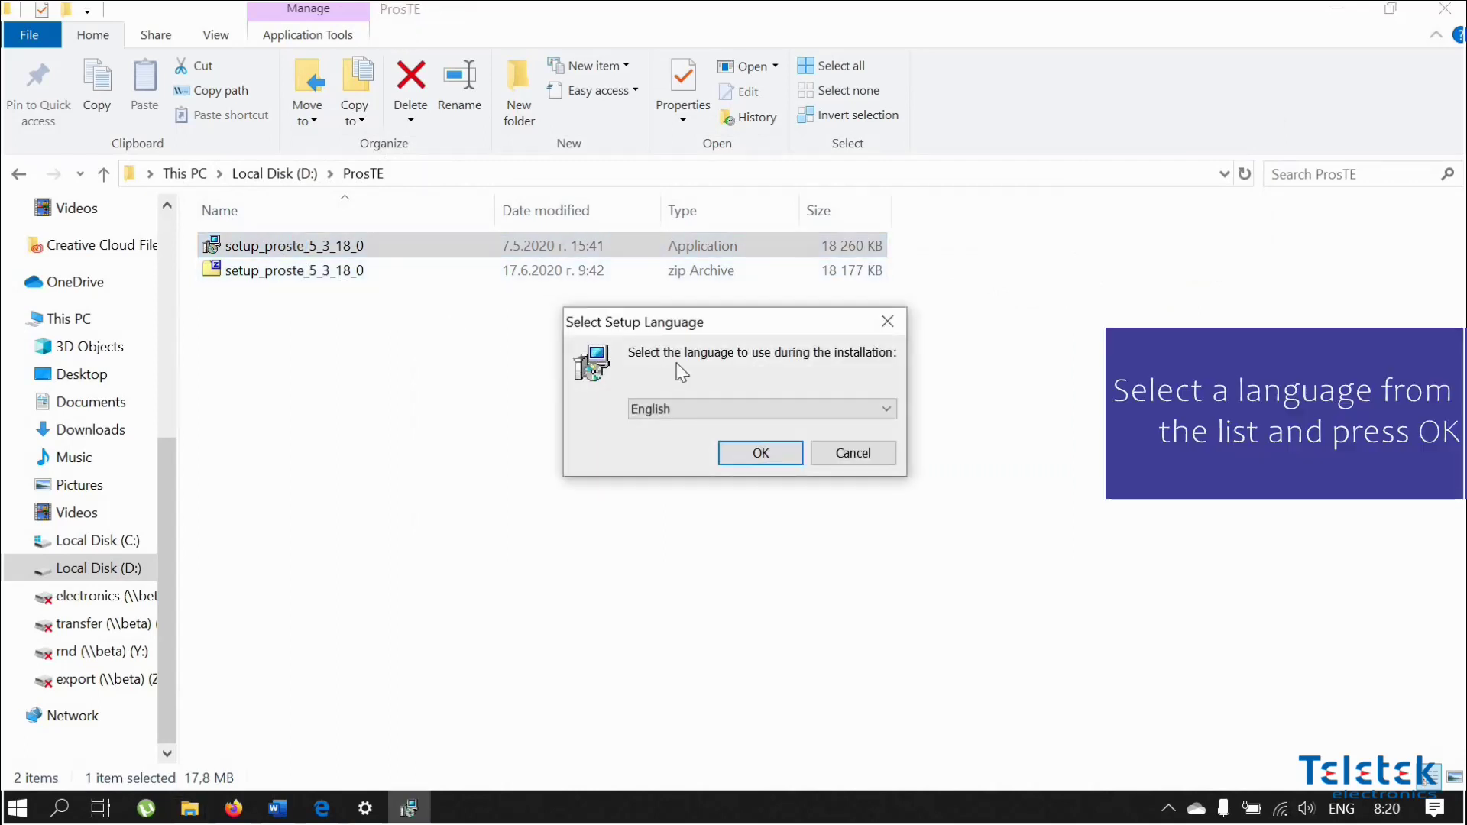
click(885, 410)
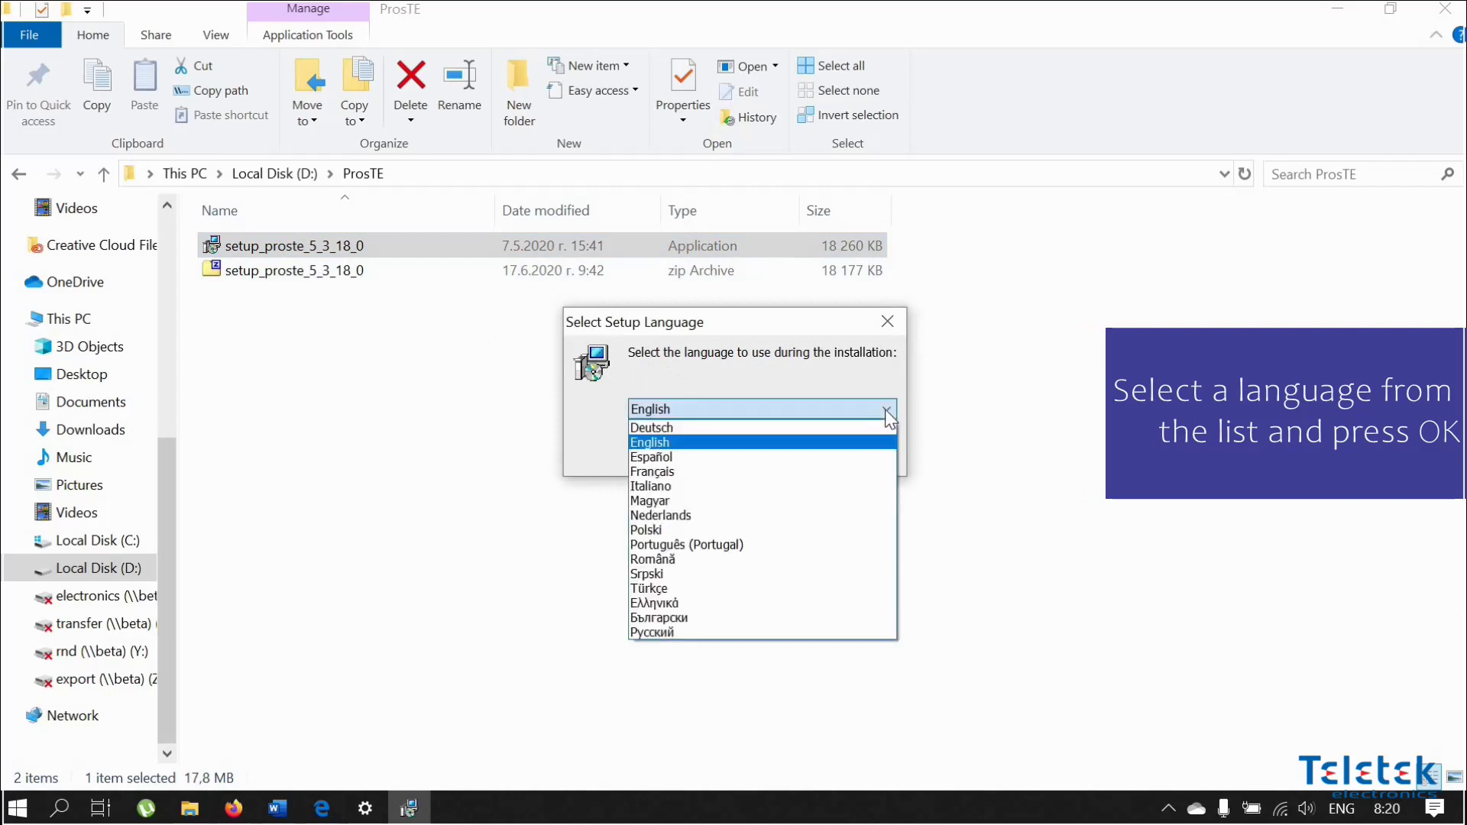
click(885, 410)
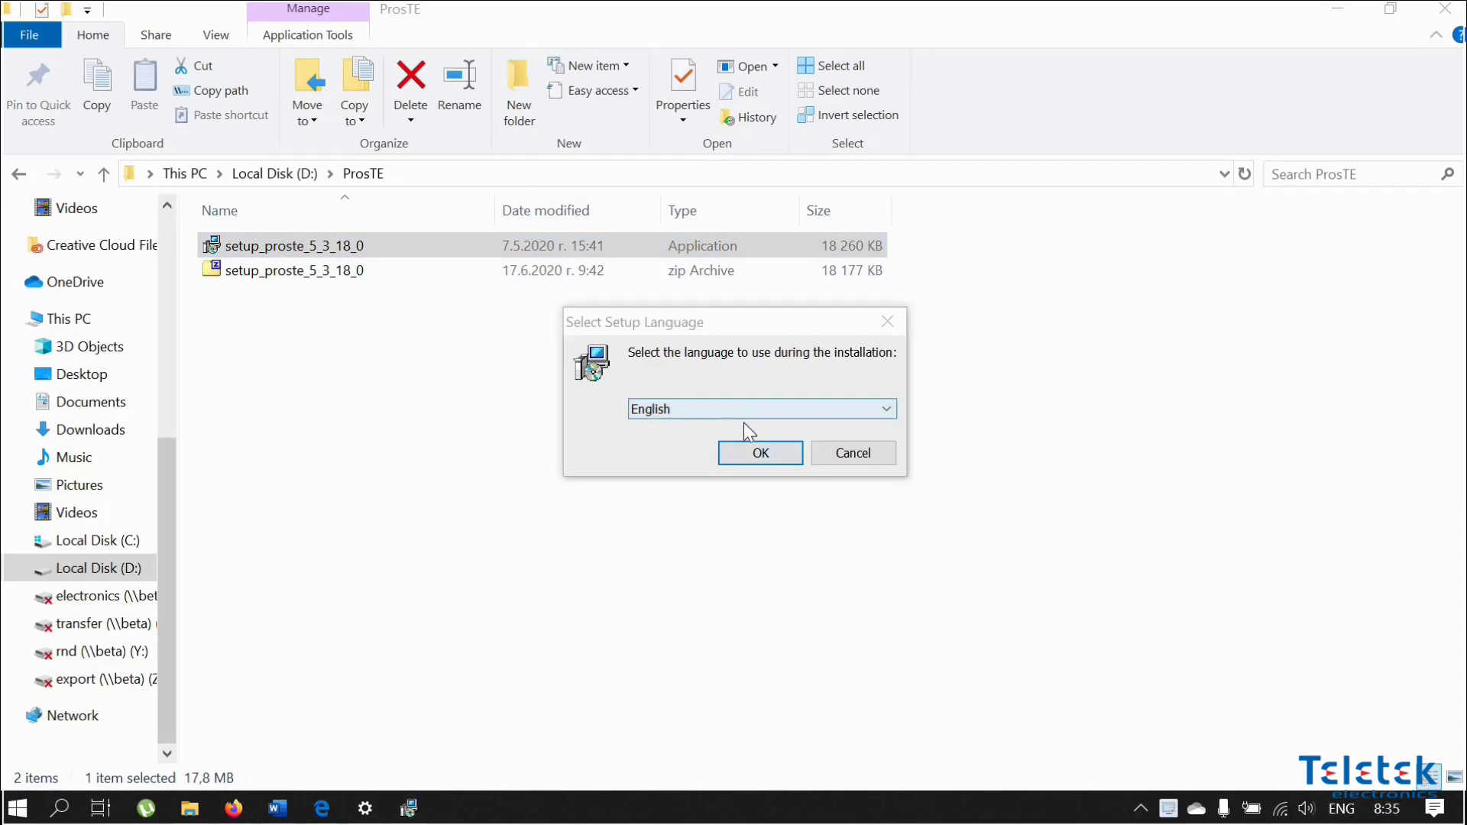
click(760, 453)
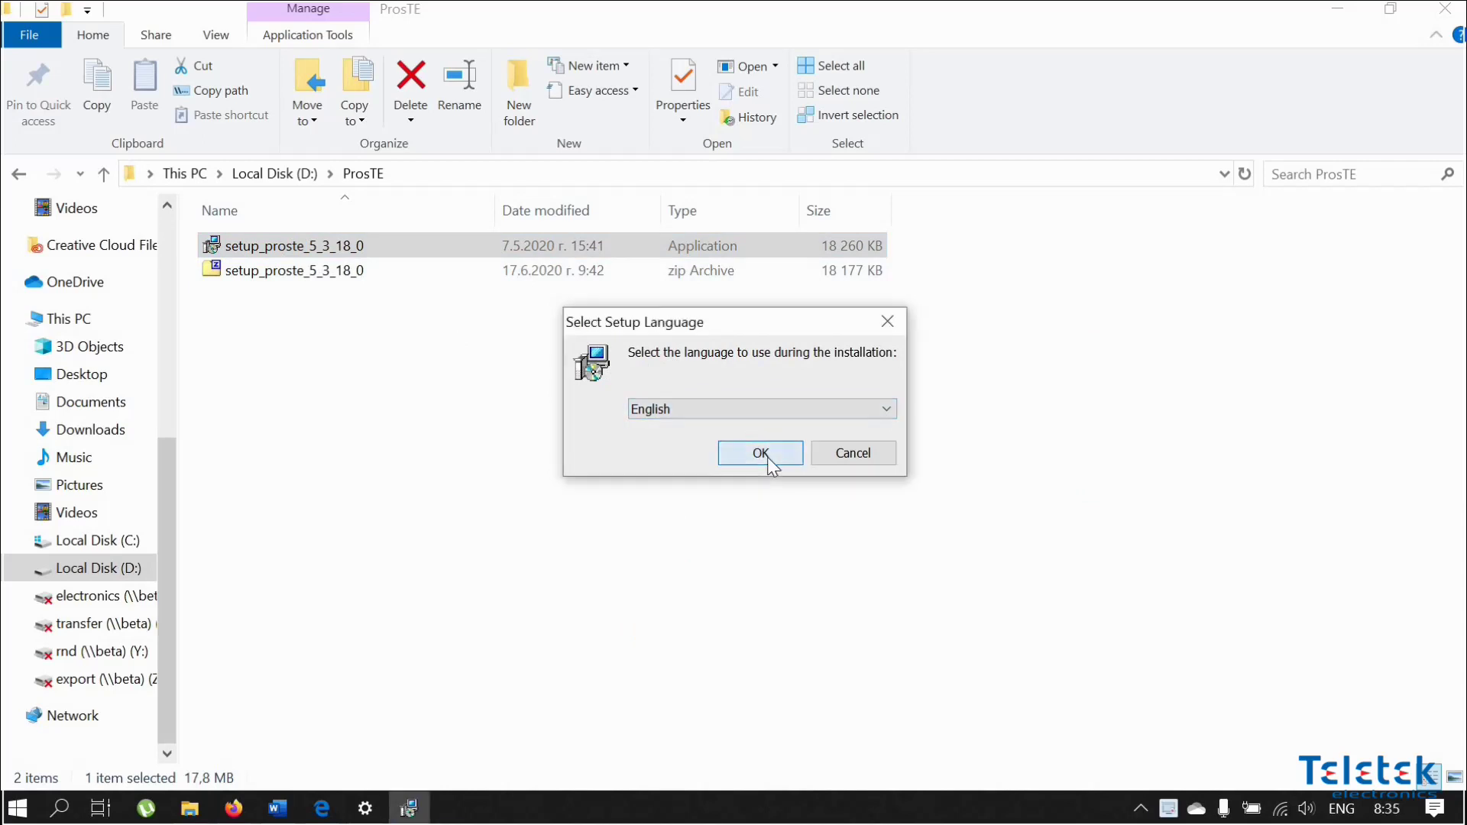
Accept the default Program Files (x86) folder, Full installation, ProsTE shortcut folder and no desktop icon.
click(868, 585)
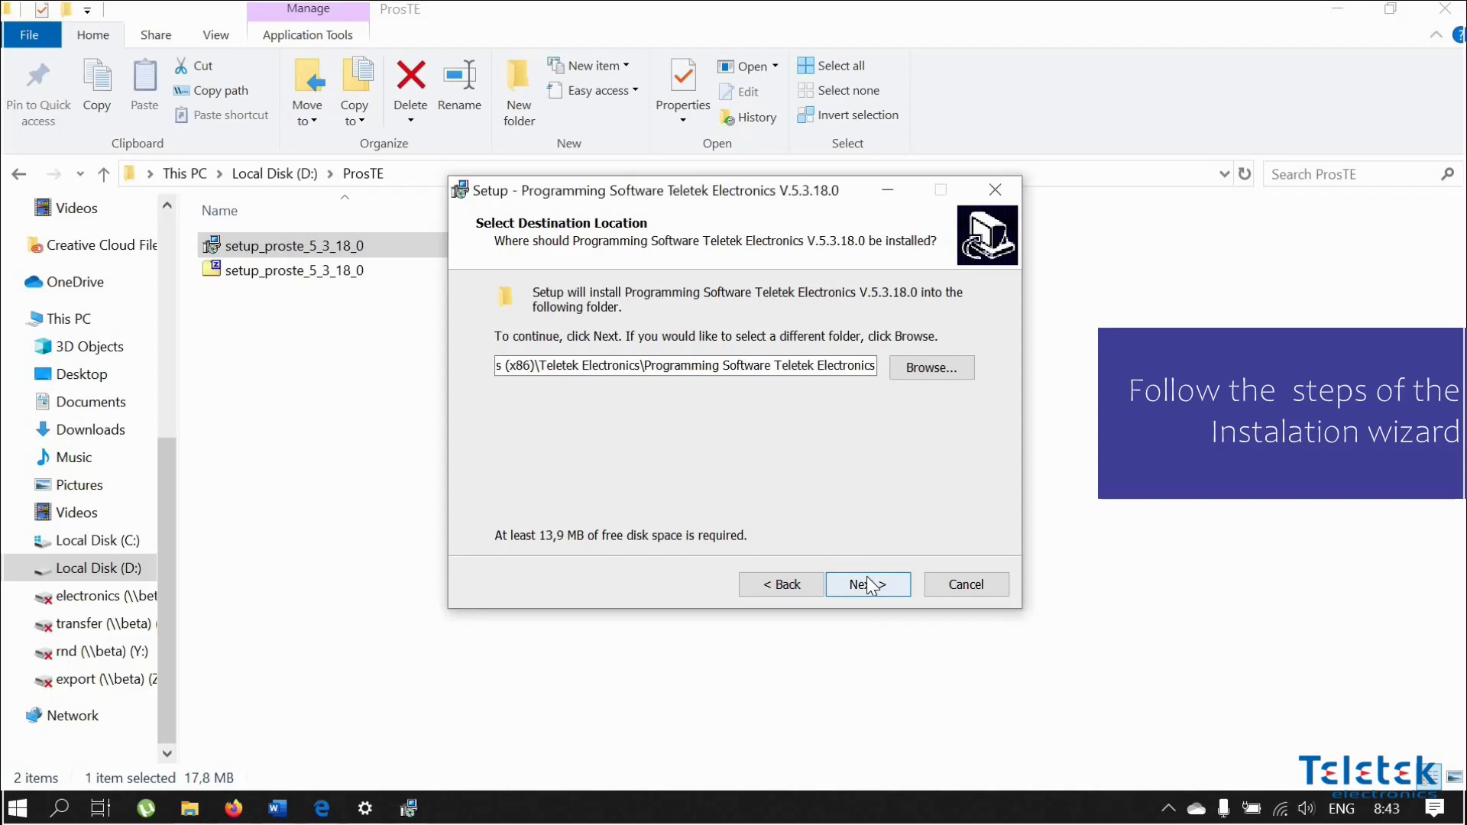
click(876, 585)
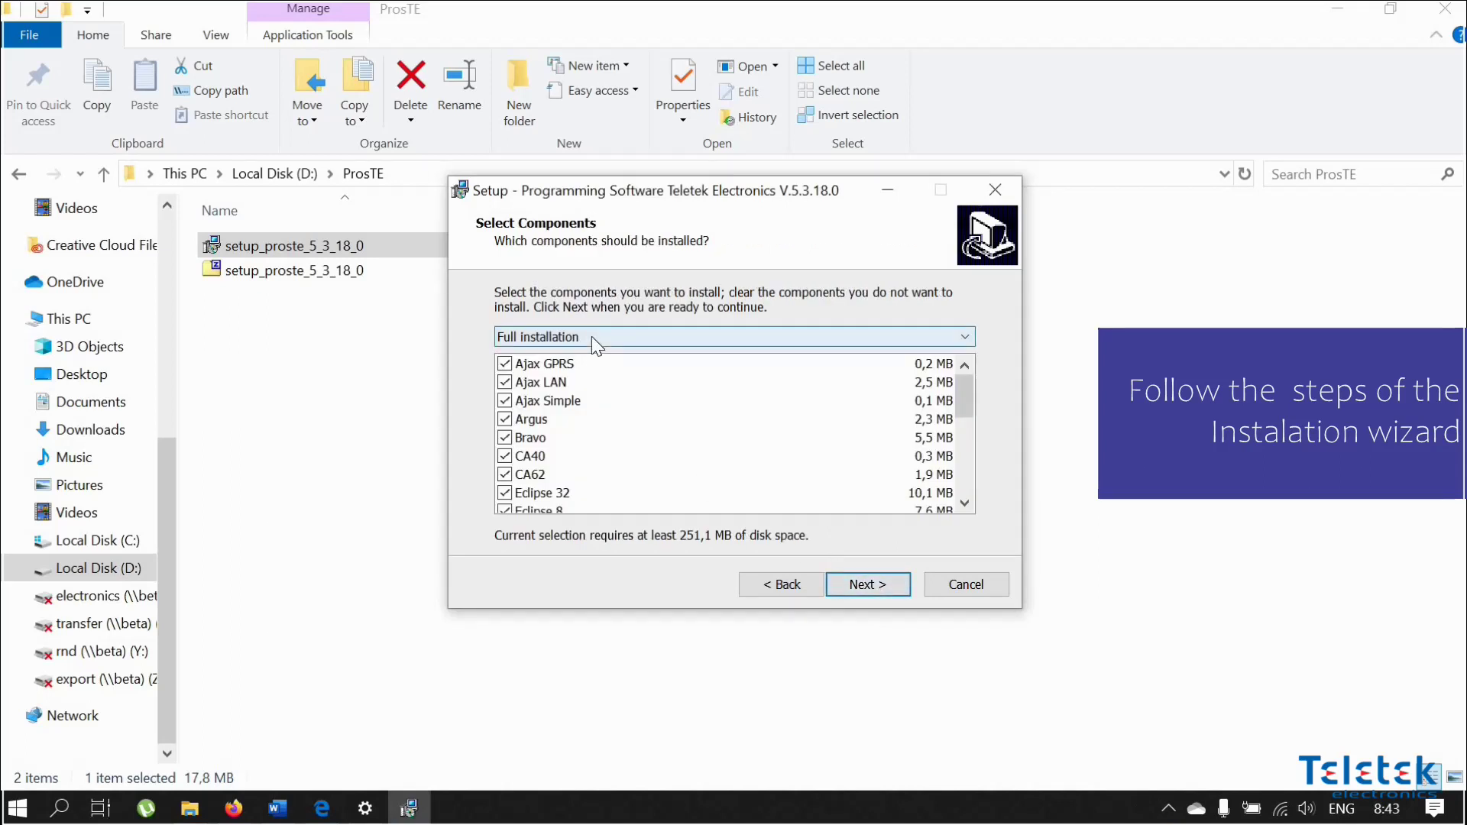
click(879, 588)
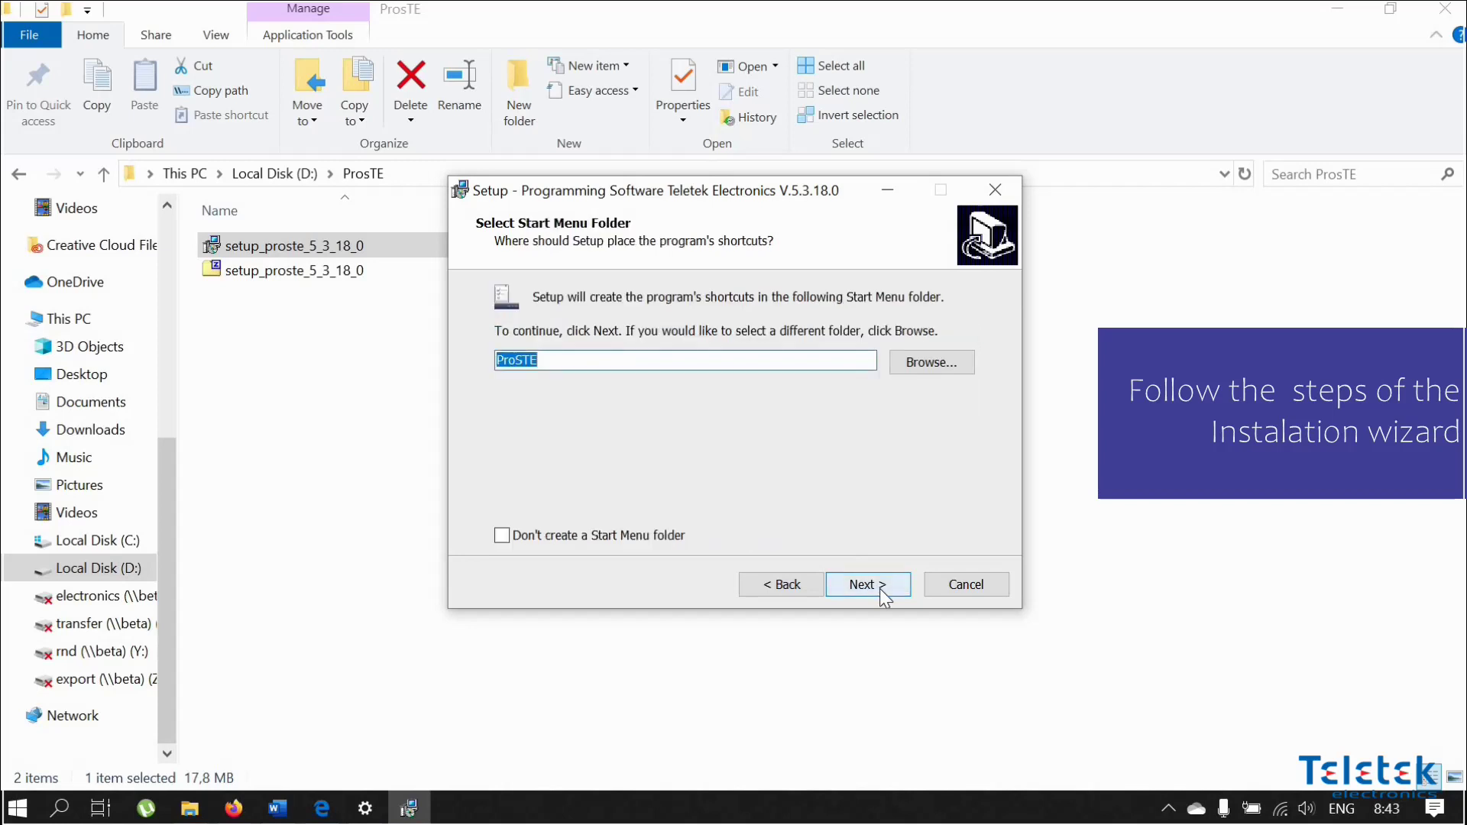
click(884, 594)
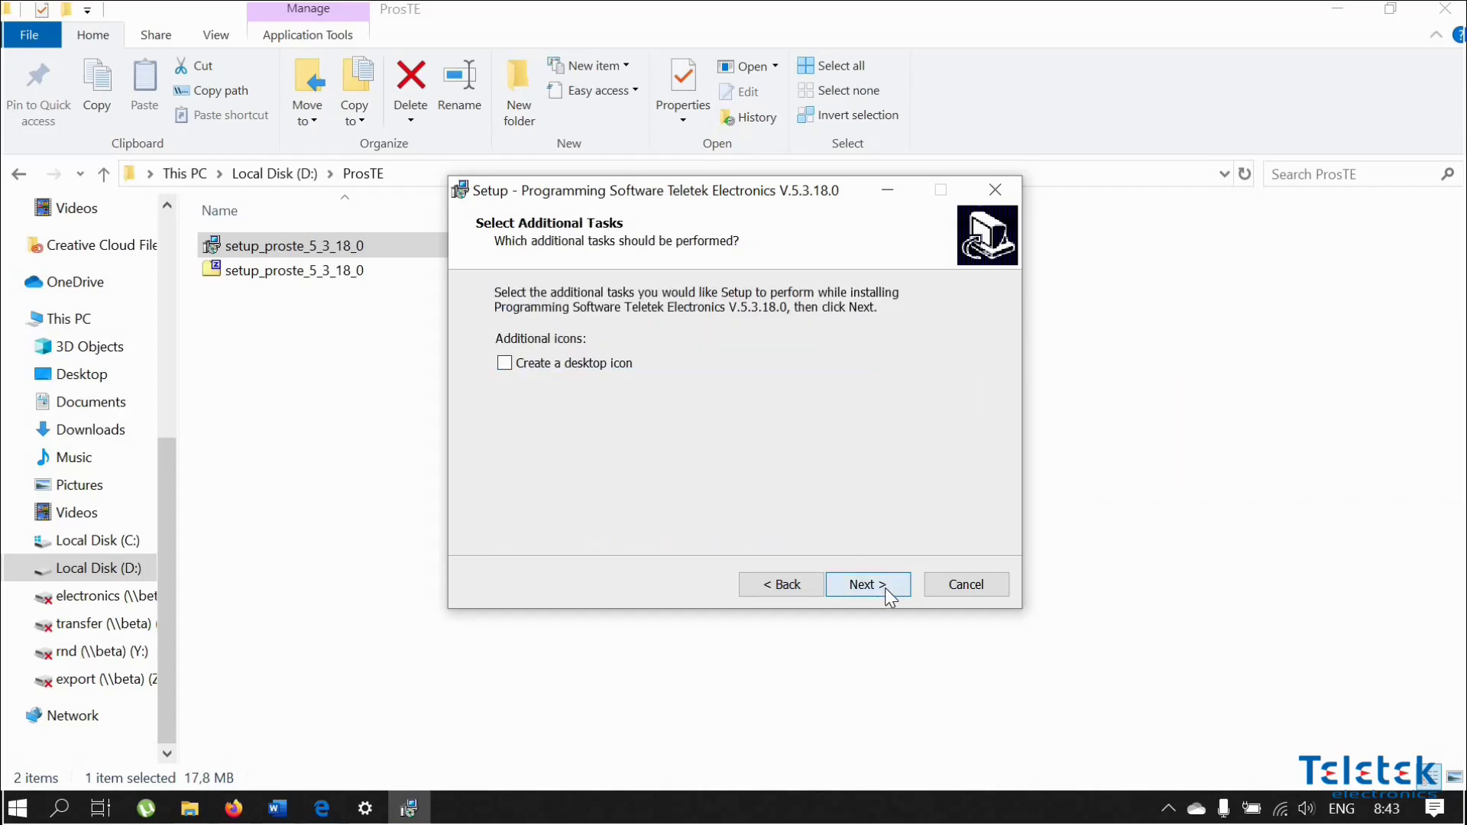
click(885, 590)
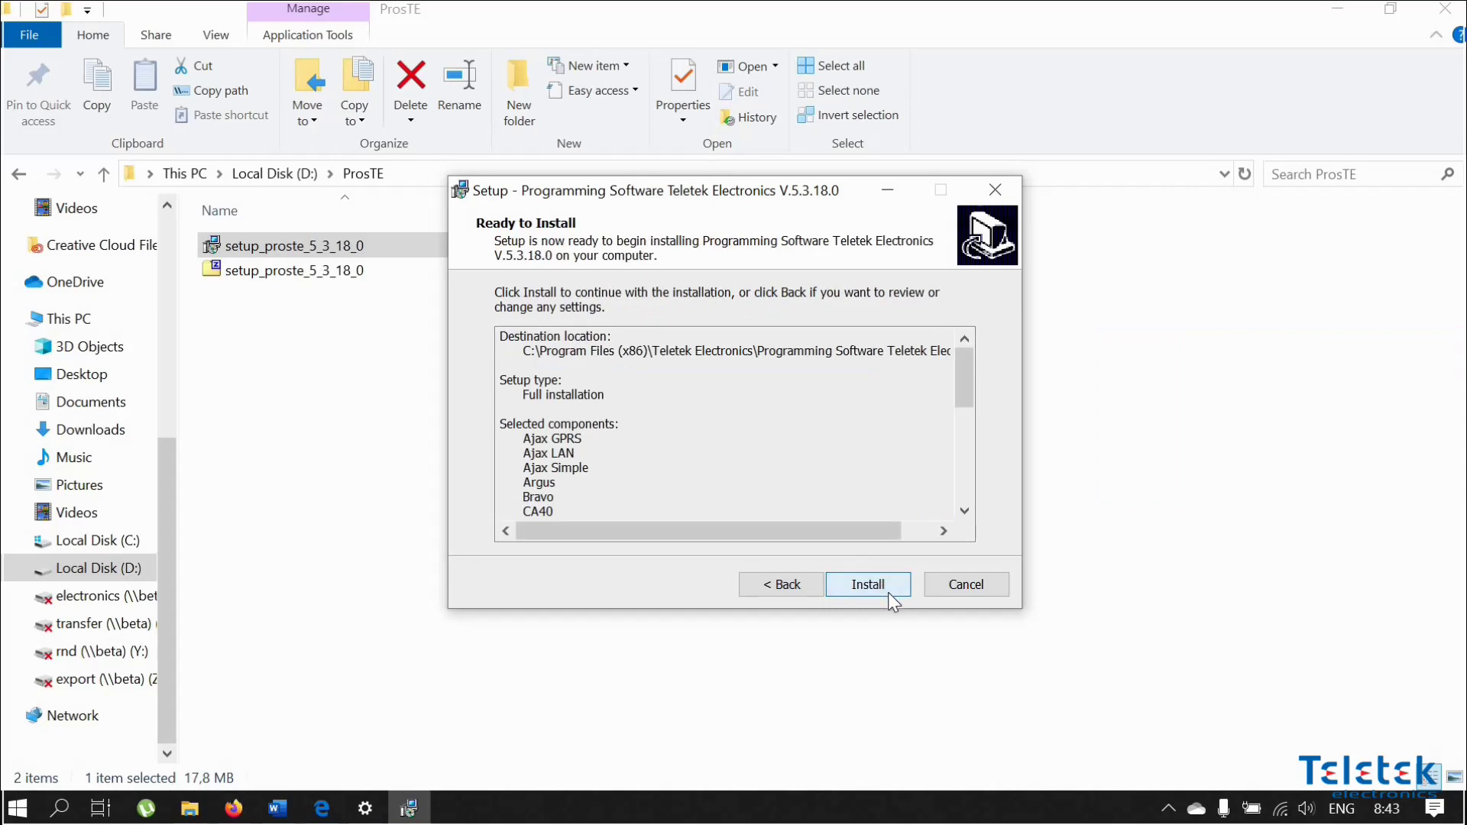
Install ProsTE, accept the CP210x driver licence and install it, then finish setup with ProsTE launching.
click(886, 590)
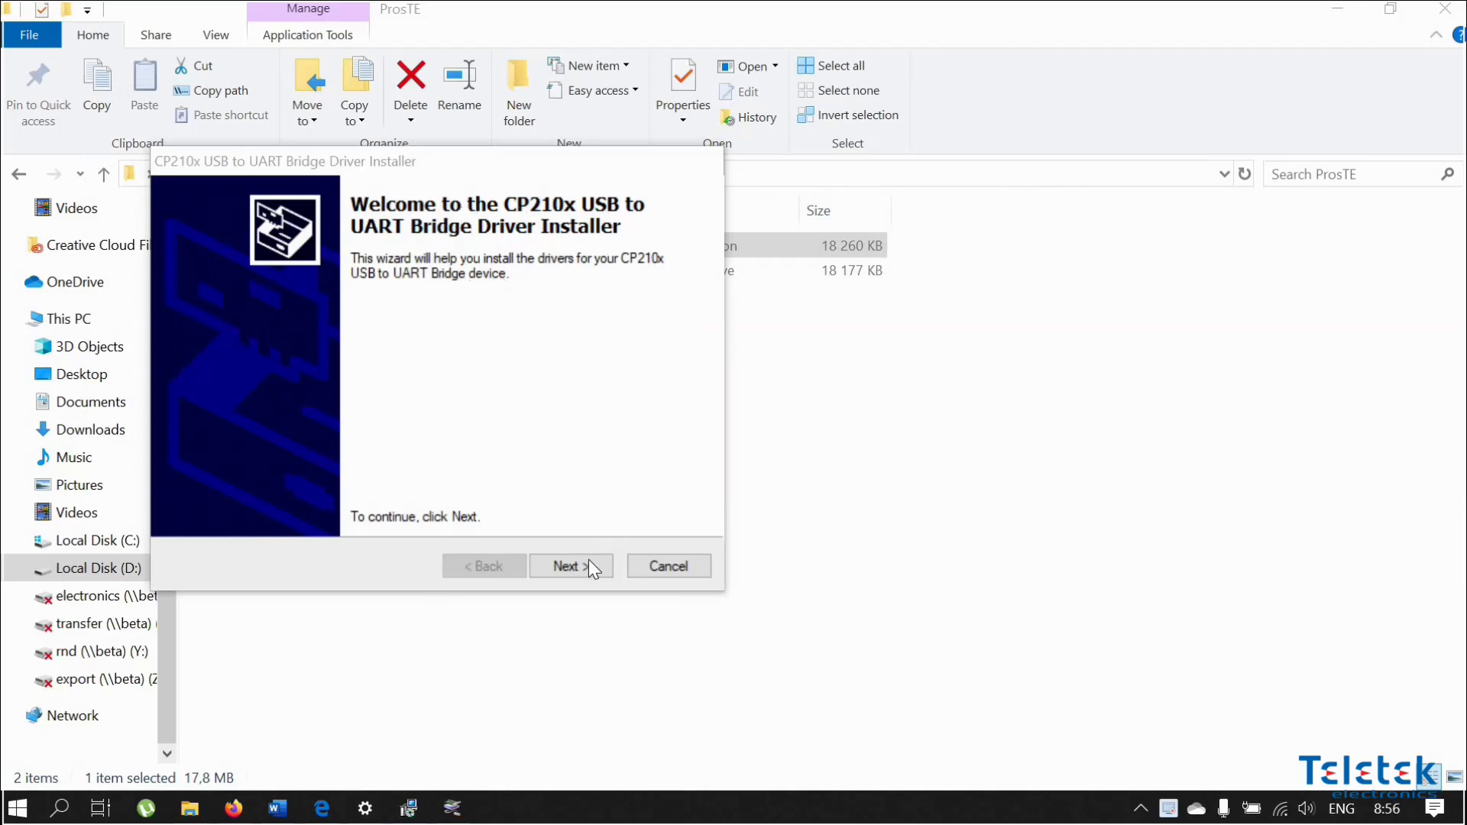
click(581, 565)
click(324, 481)
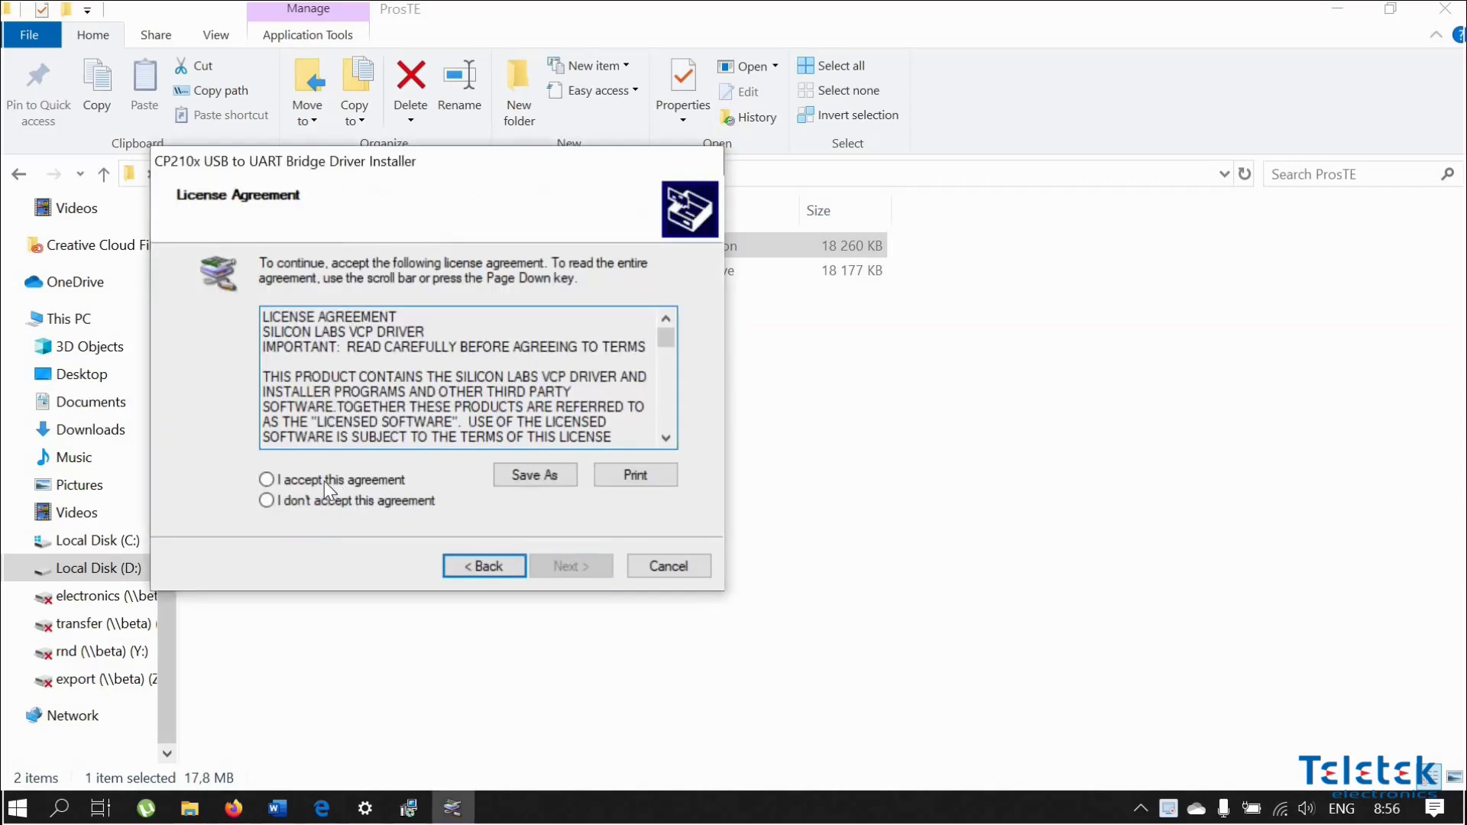
click(584, 565)
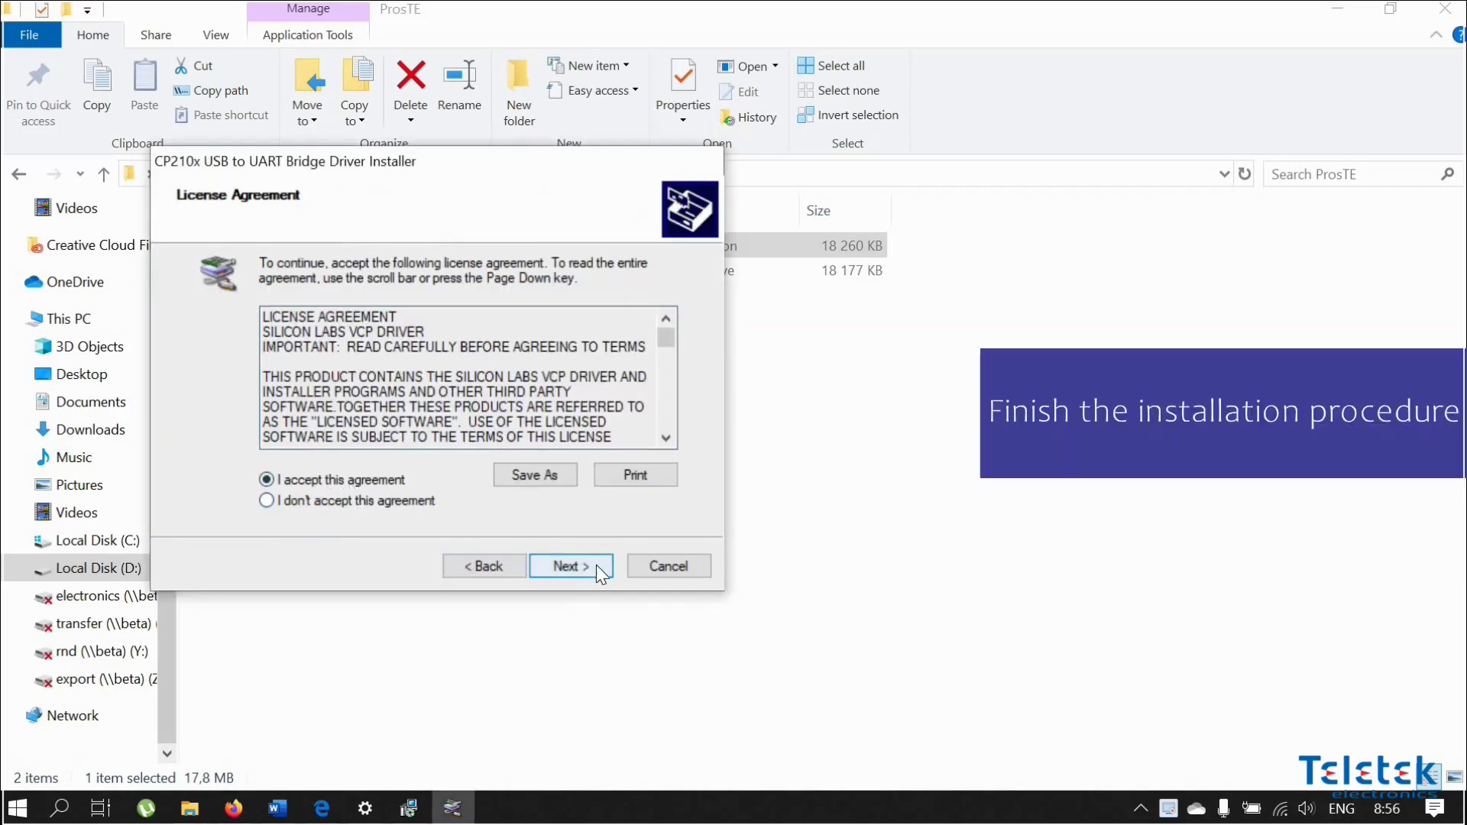
click(609, 569)
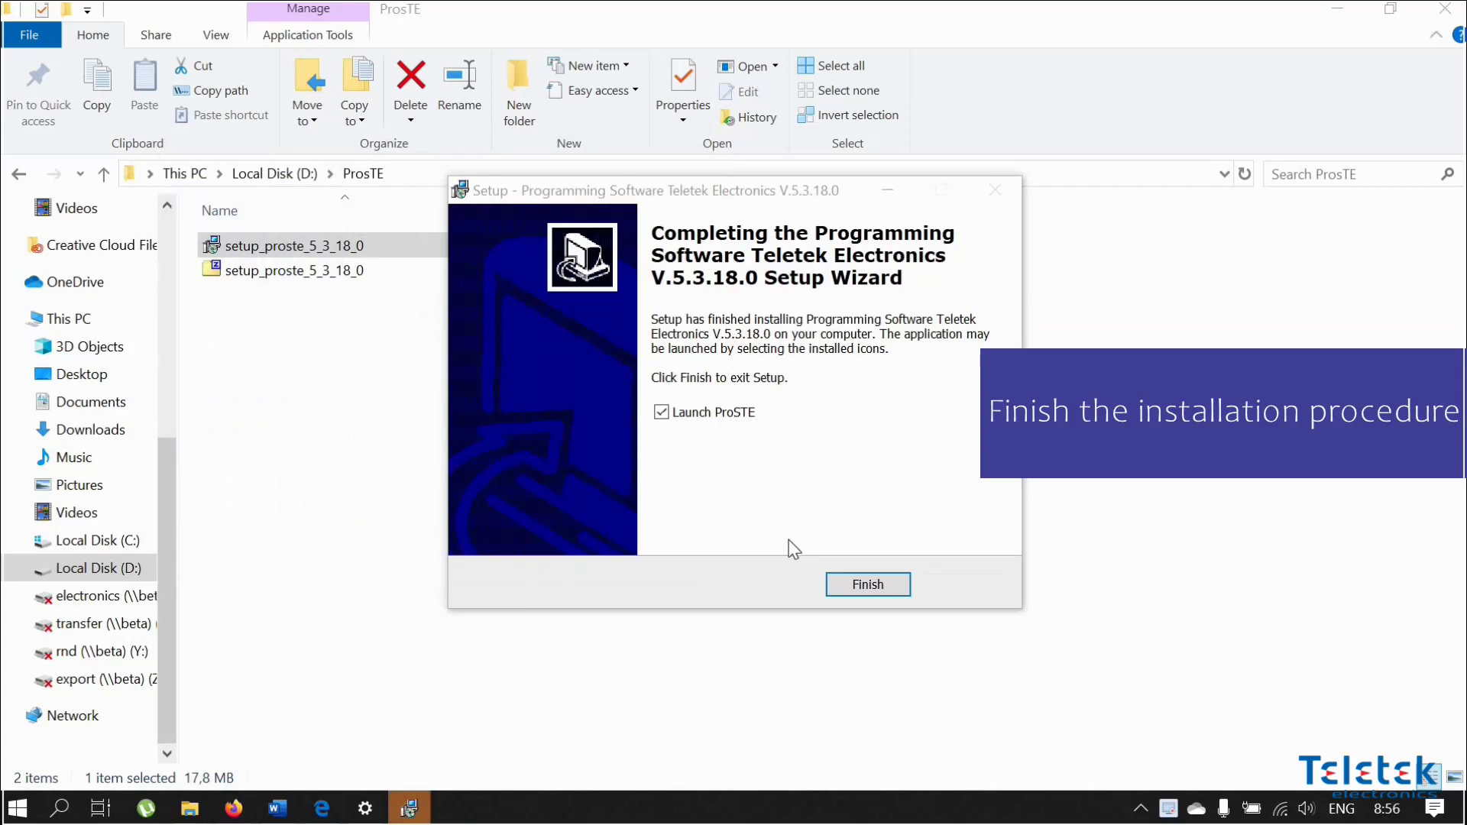
click(860, 585)
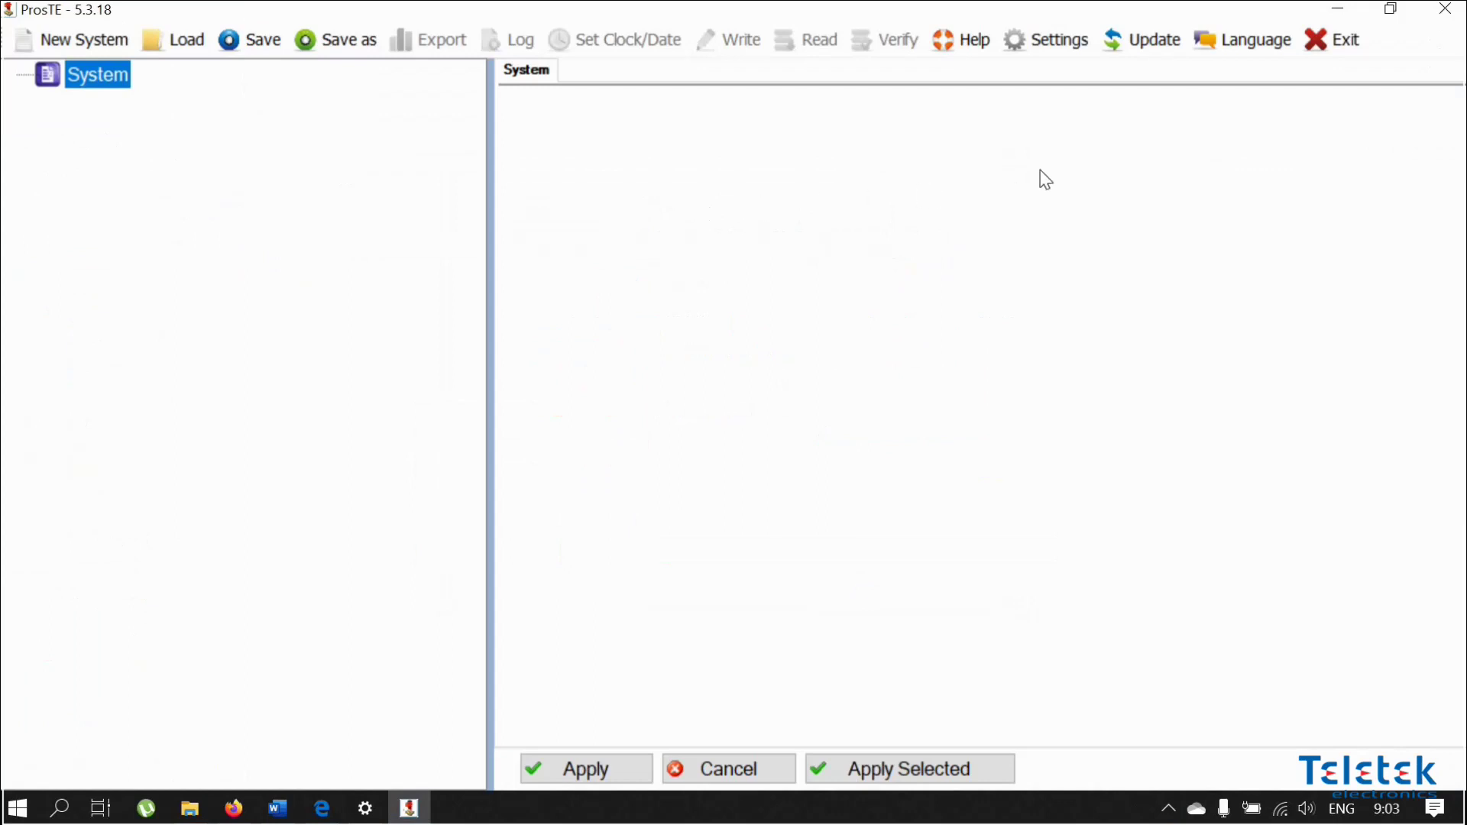
Review ProsTE's Language list and cancel it, leaving English as the interface language.
click(1250, 52)
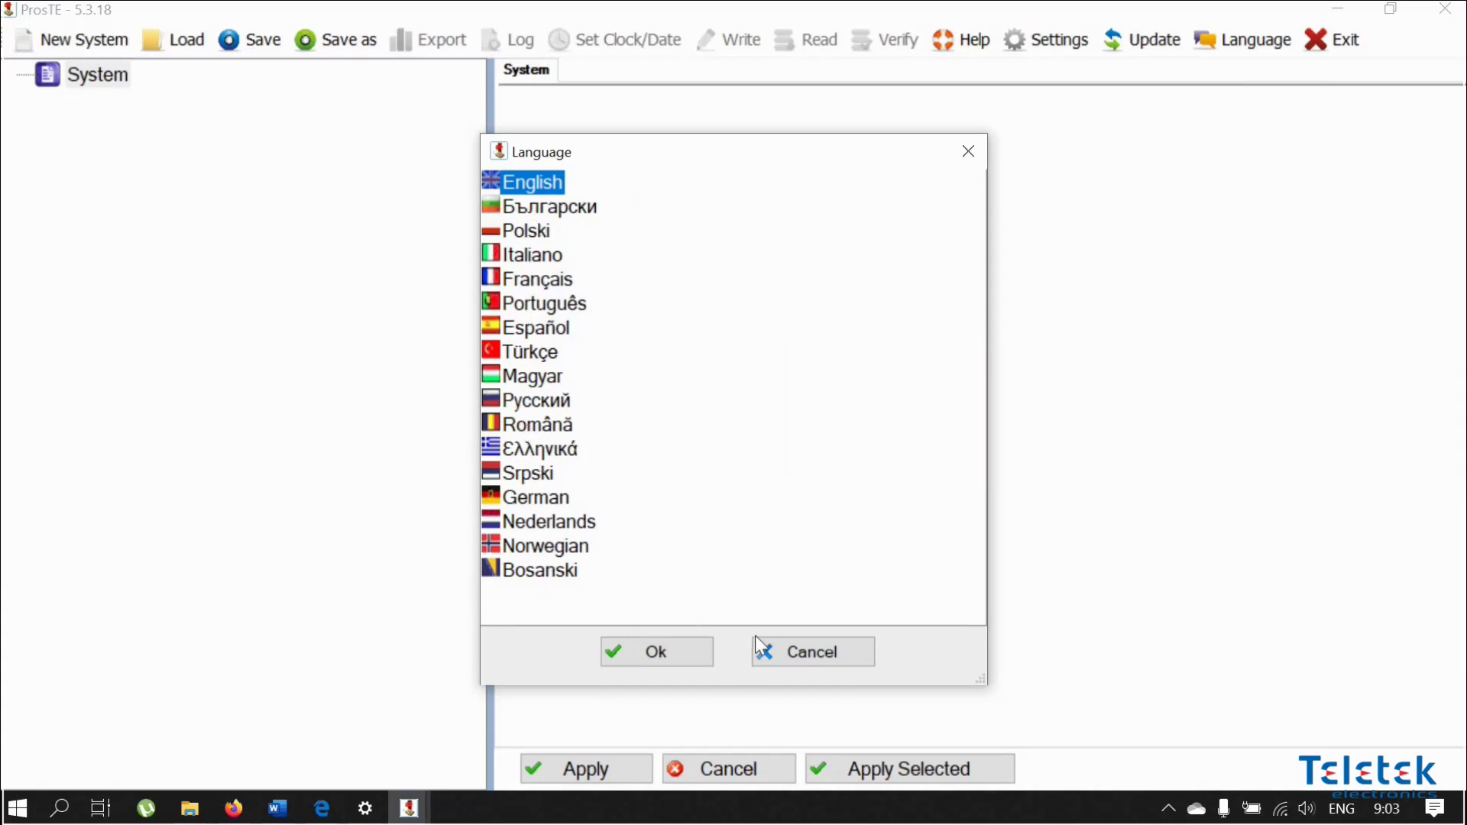
click(787, 654)
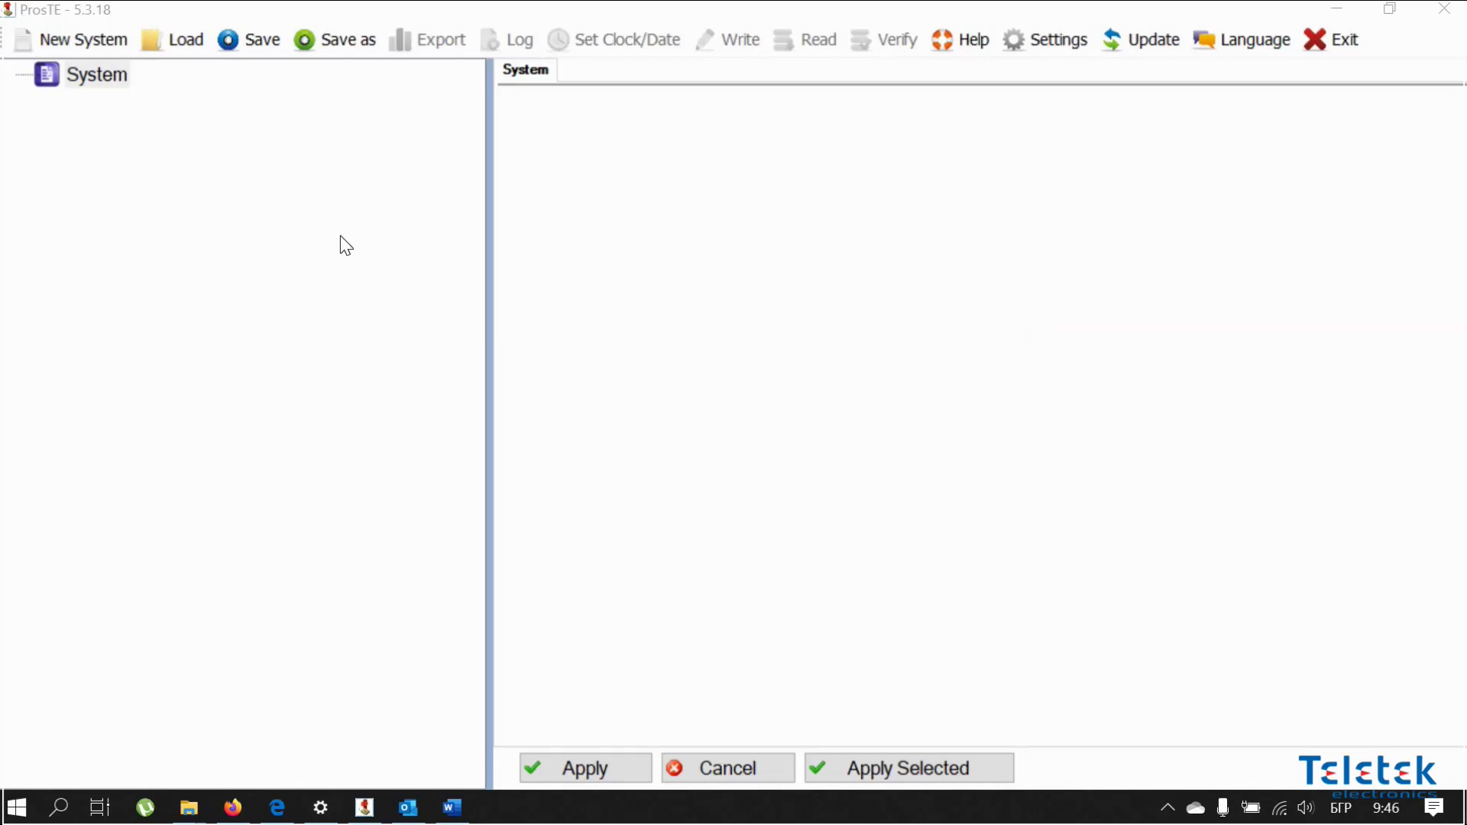
Add a BRAVO panel as item 1 under System via the System node's Add submenu.
right_click(107, 85)
mouse_move(176, 89)
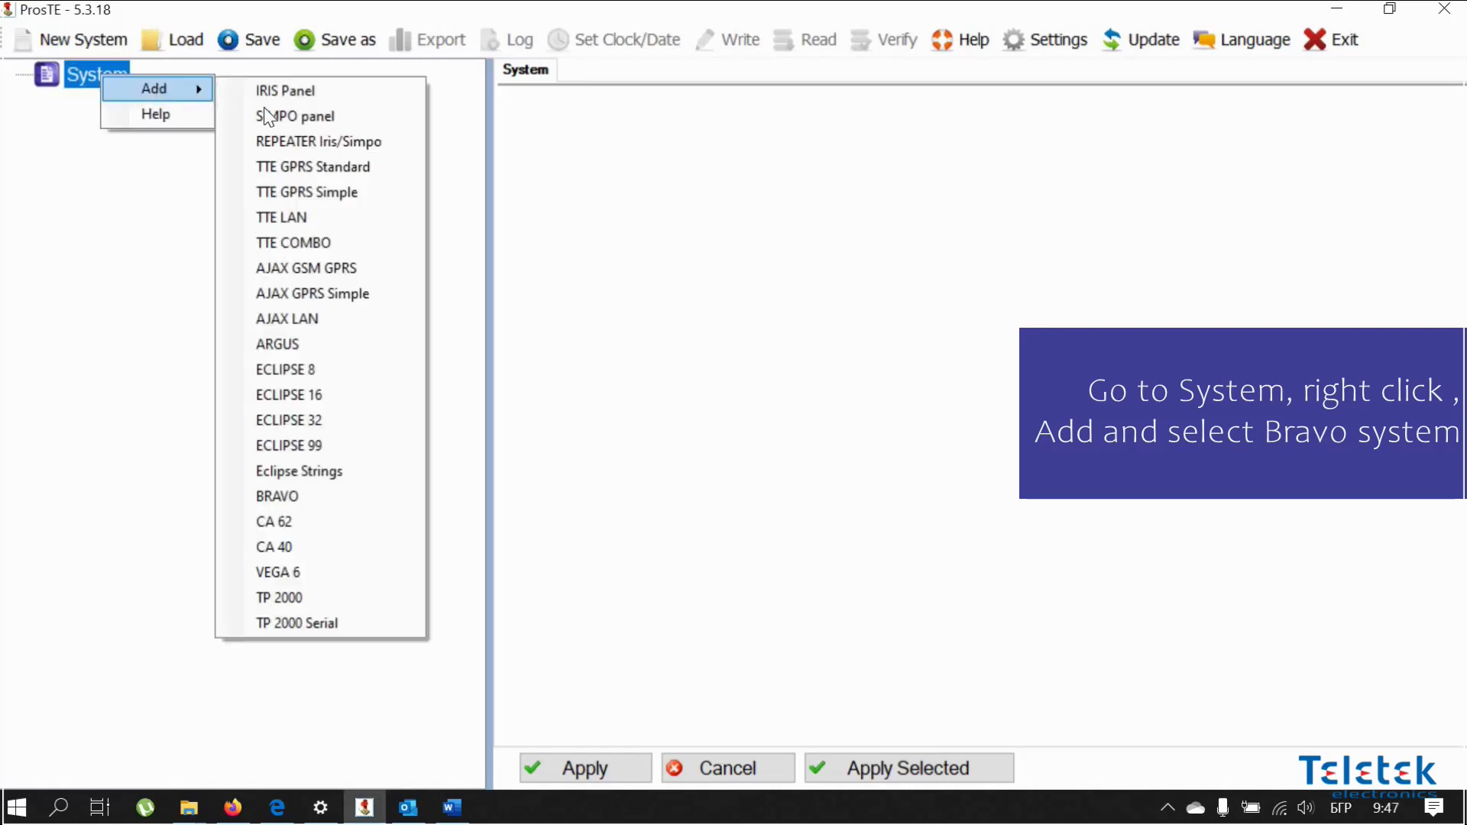
click(304, 495)
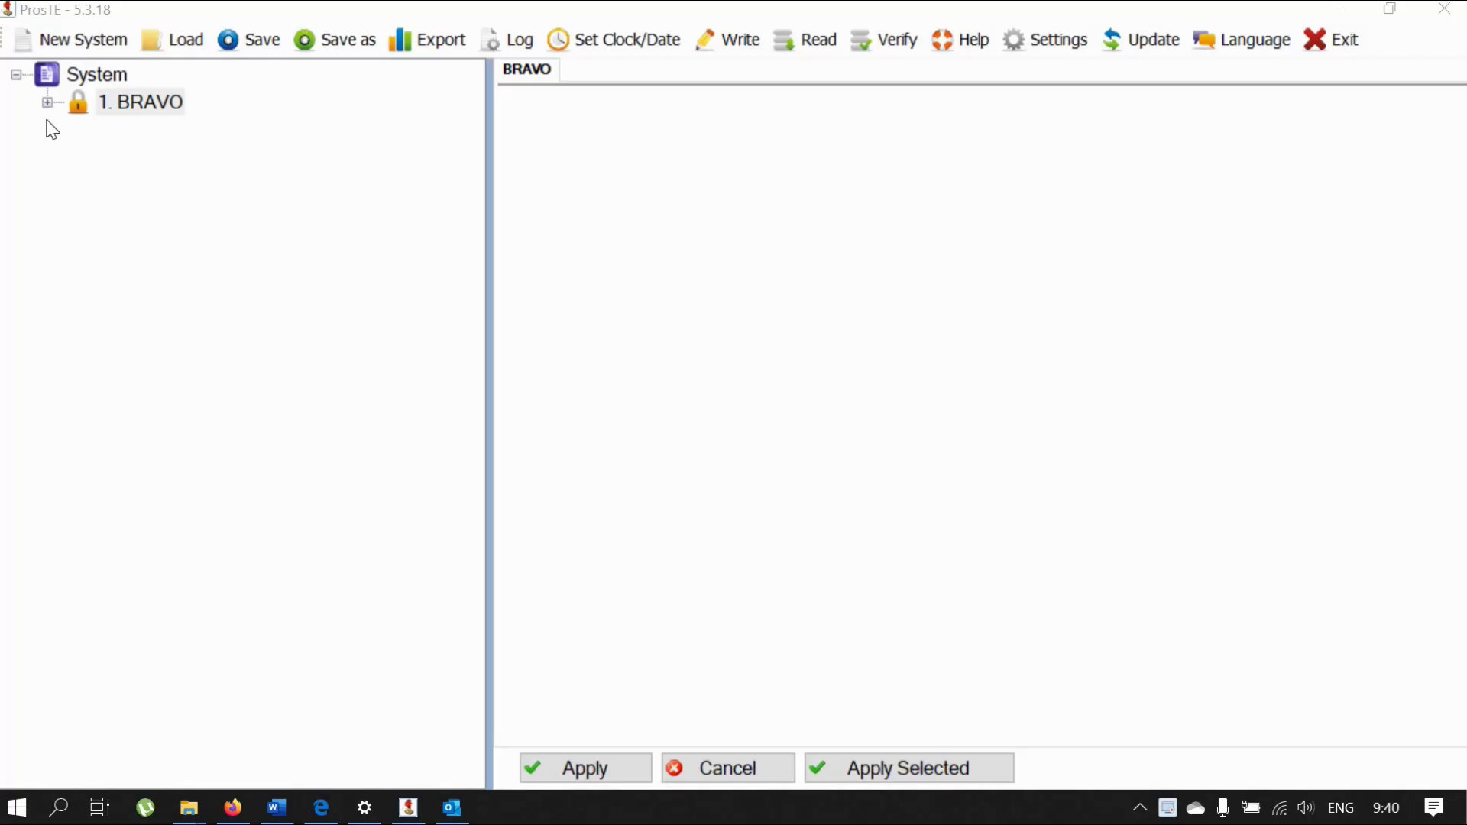
Expand 1. BRAVO to reveal its ten sections, from General Settings through Daylight Saving.
click(48, 105)
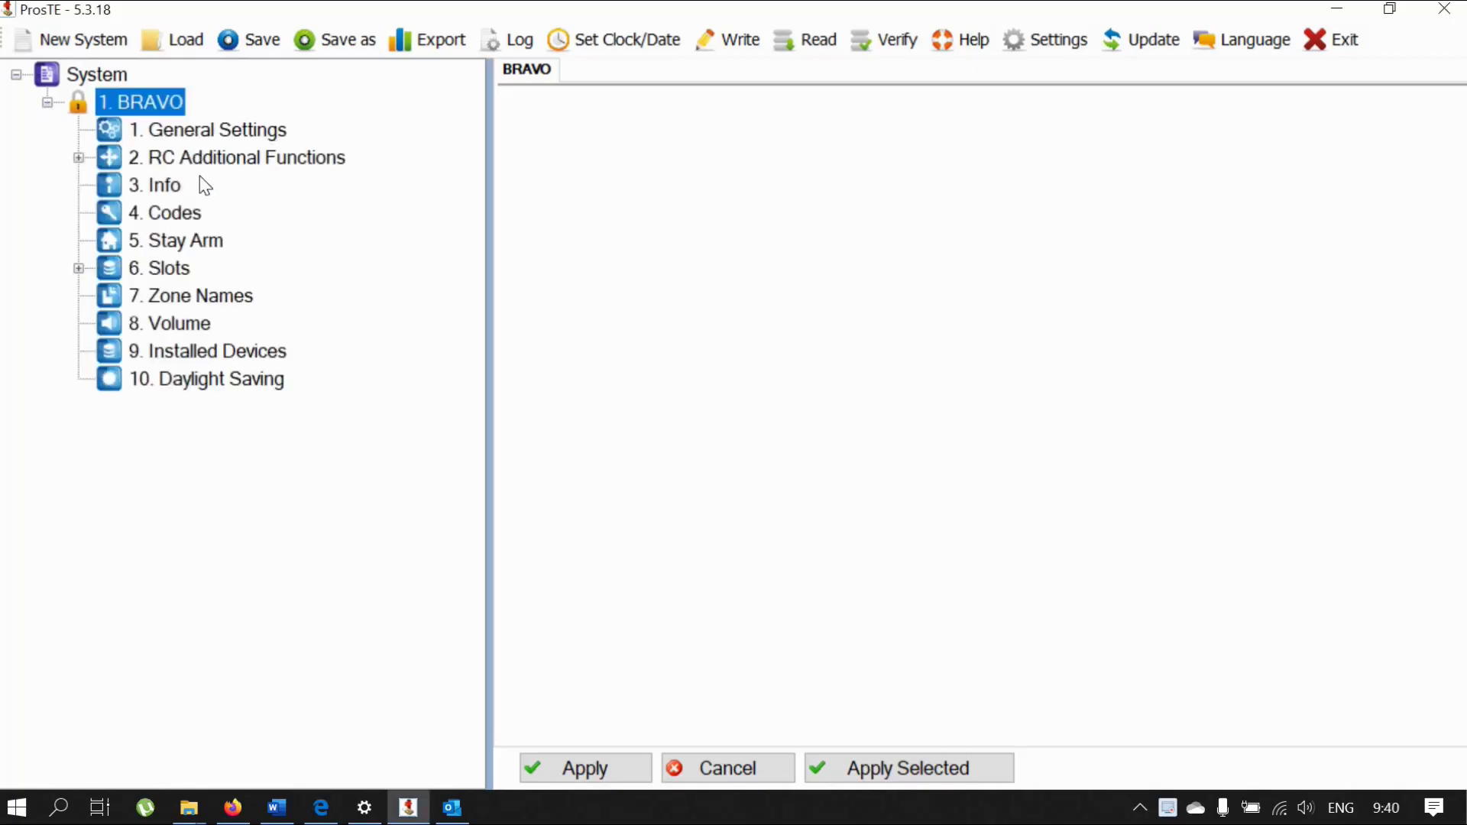